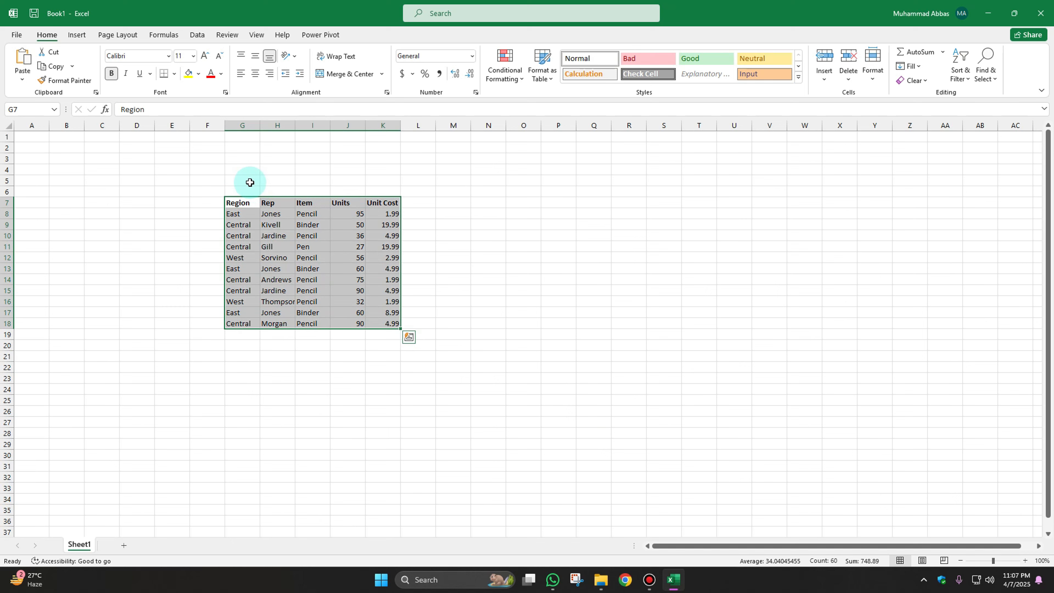
Convert the data range G7:K18 into a table with headers.
{"action": "key", "text": "ctrl+t"}
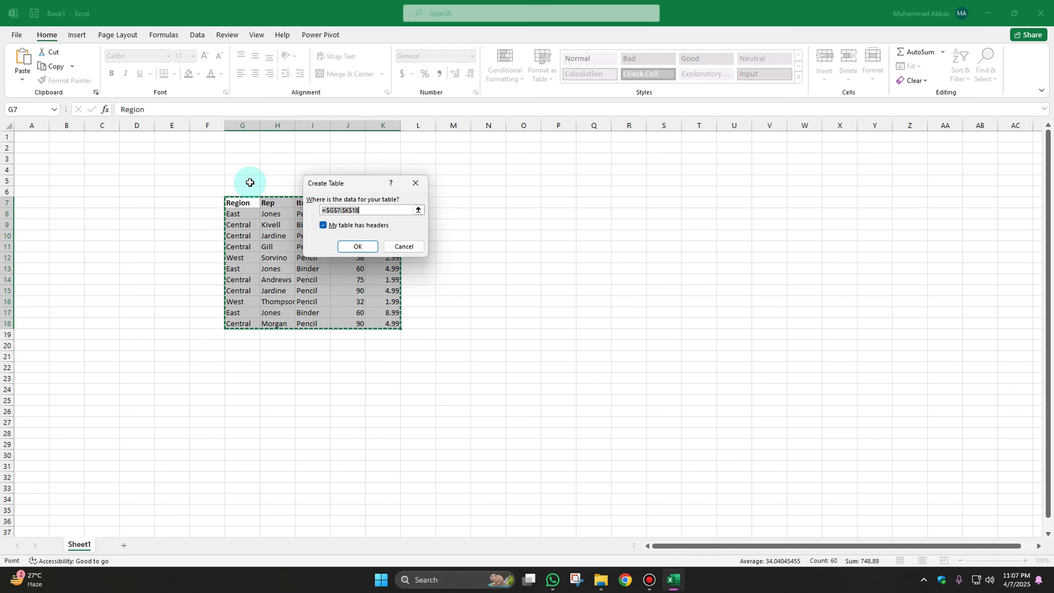
{"action": "left_click_drag", "start_coordinate": [328, 183], "coordinate": [428, 204]}
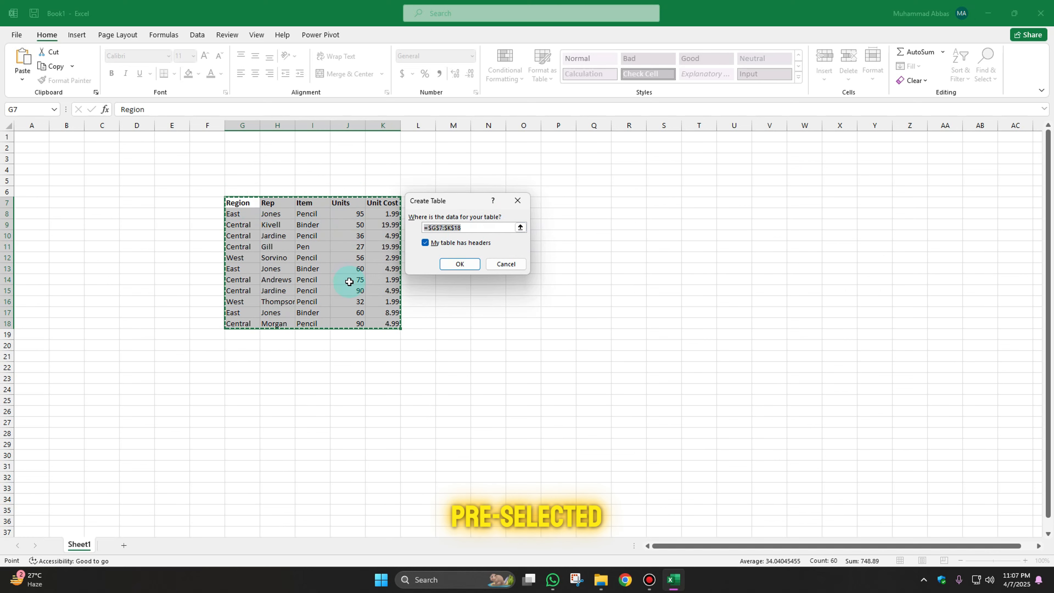
{"action": "left_click", "coordinate": [425, 242]}
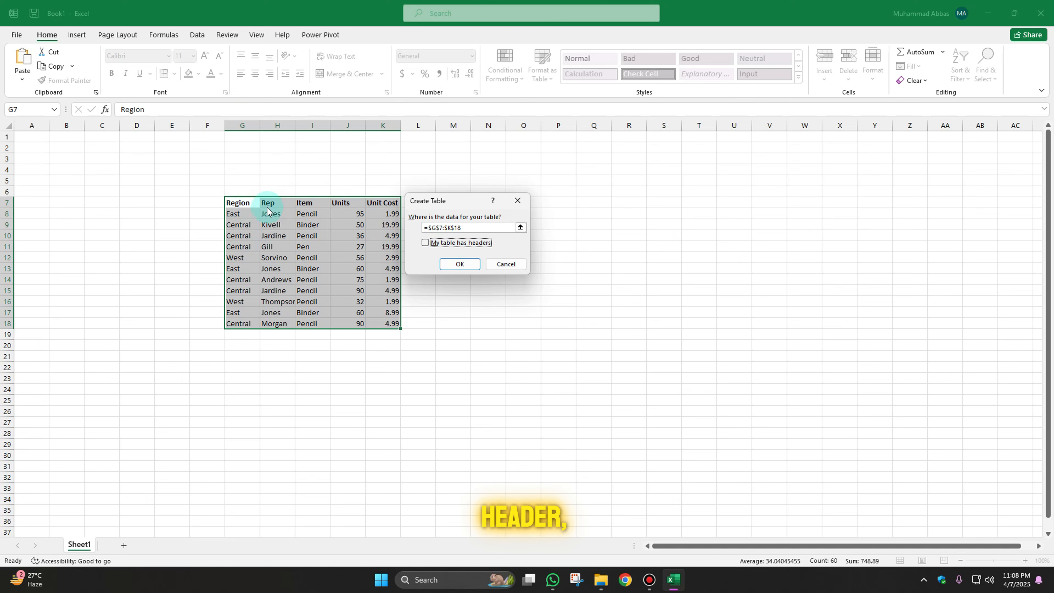
{"action": "left_click", "coordinate": [426, 243]}
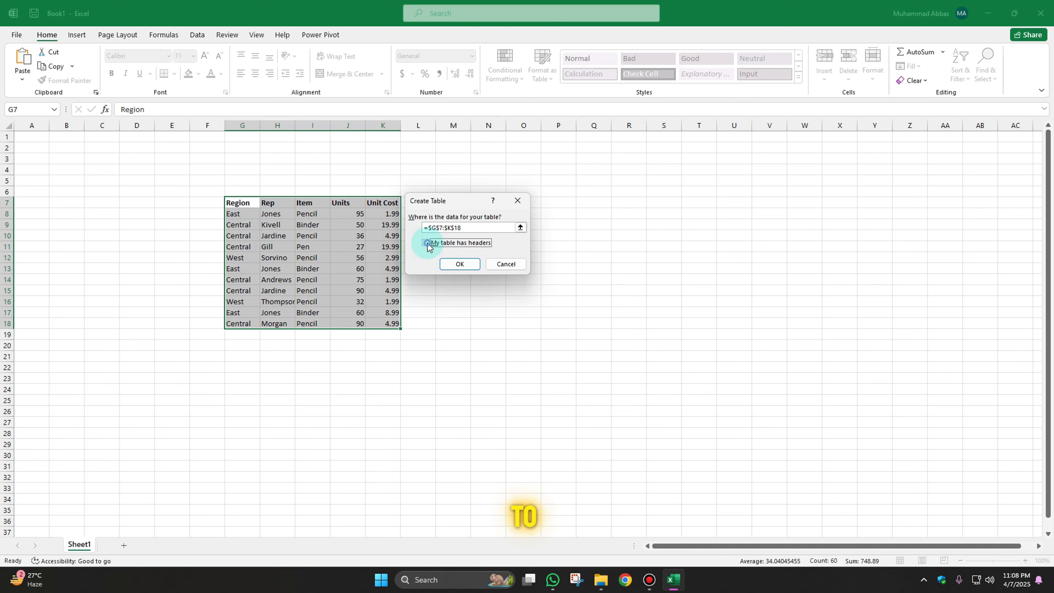
{"action": "left_click", "coordinate": [455, 265]}
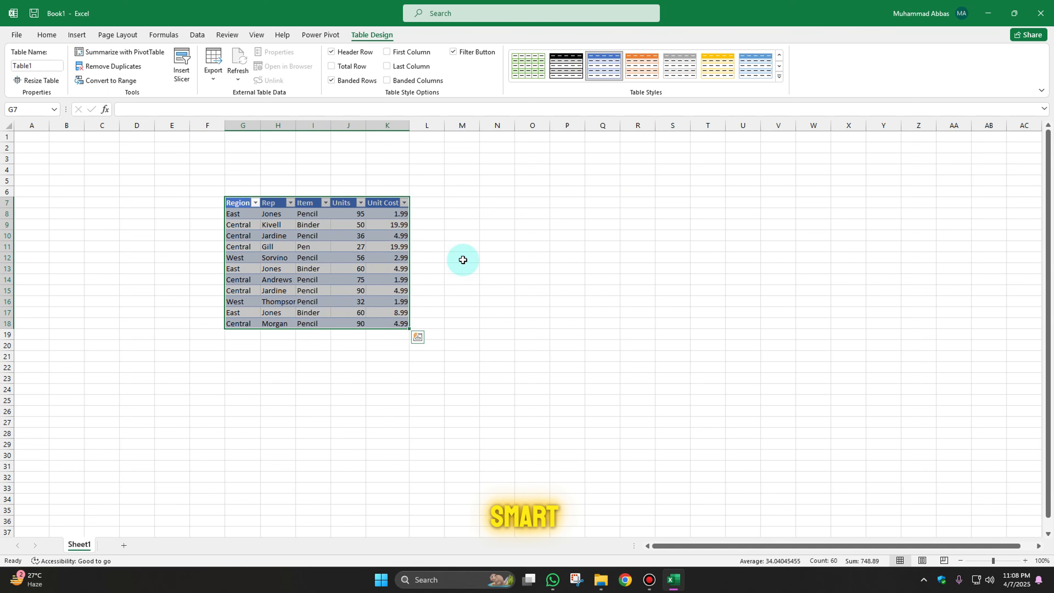
Rename the table as Sales.
{"action": "left_click", "coordinate": [237, 203]}
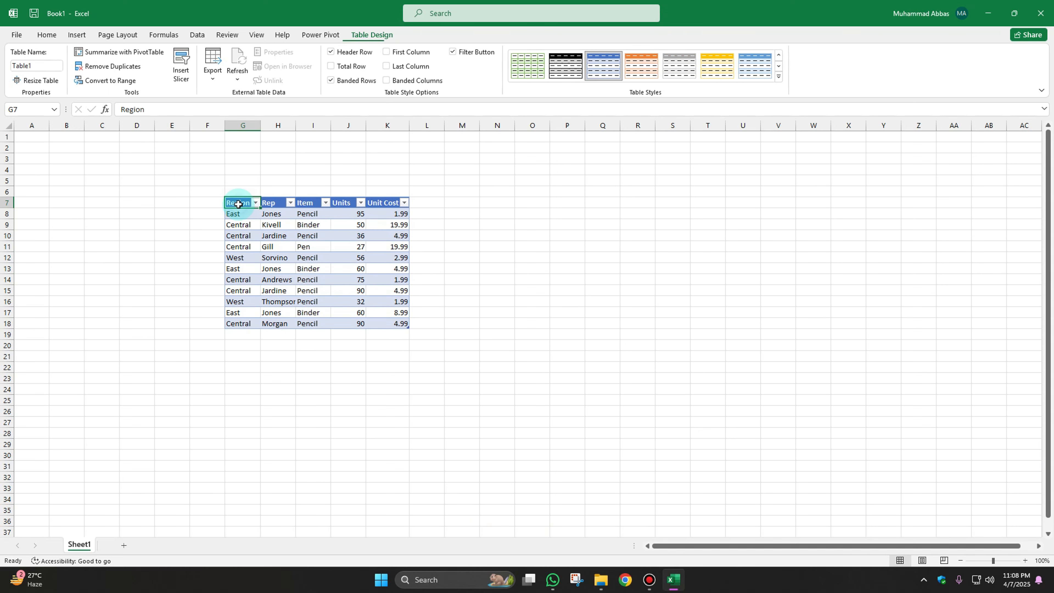
{"action": "left_click", "coordinate": [42, 67]}
{"action": "type", "text": "S"}
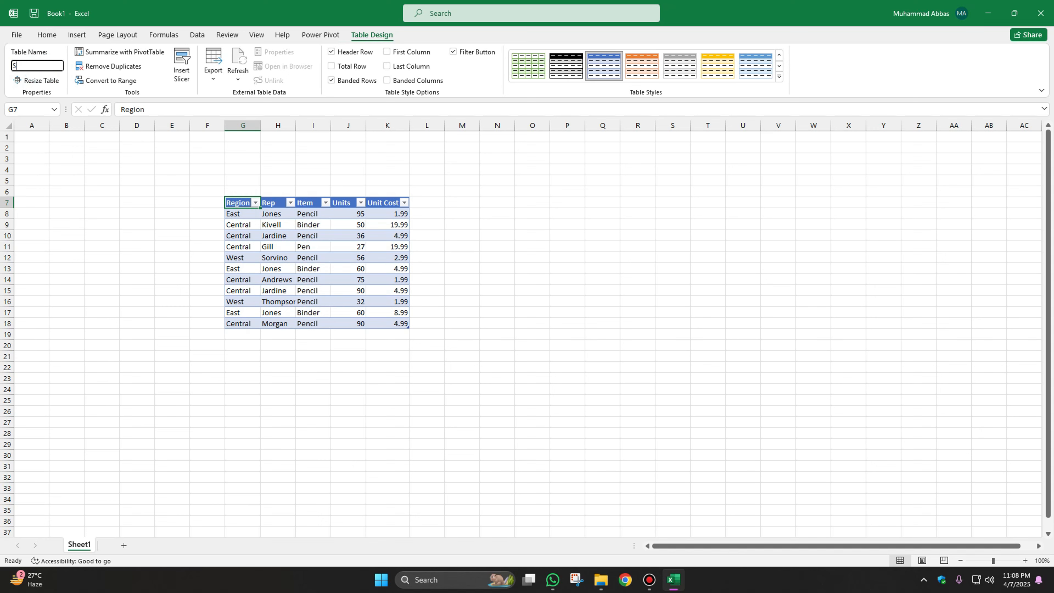
{"action": "key", "text": "Return"}
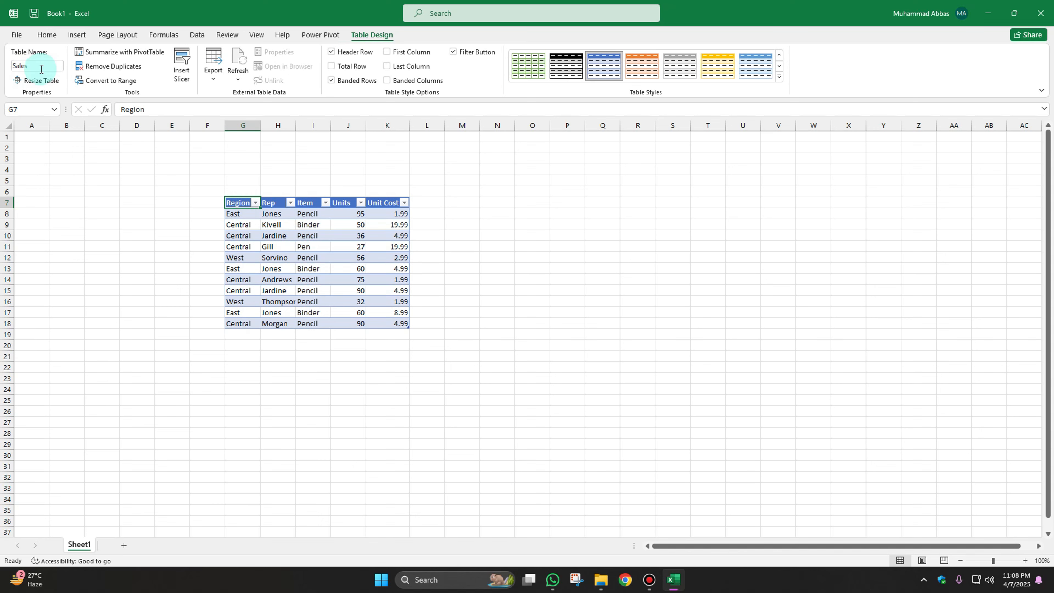
Apply the orange table style to the Sales table.
{"action": "left_click", "coordinate": [635, 70]}
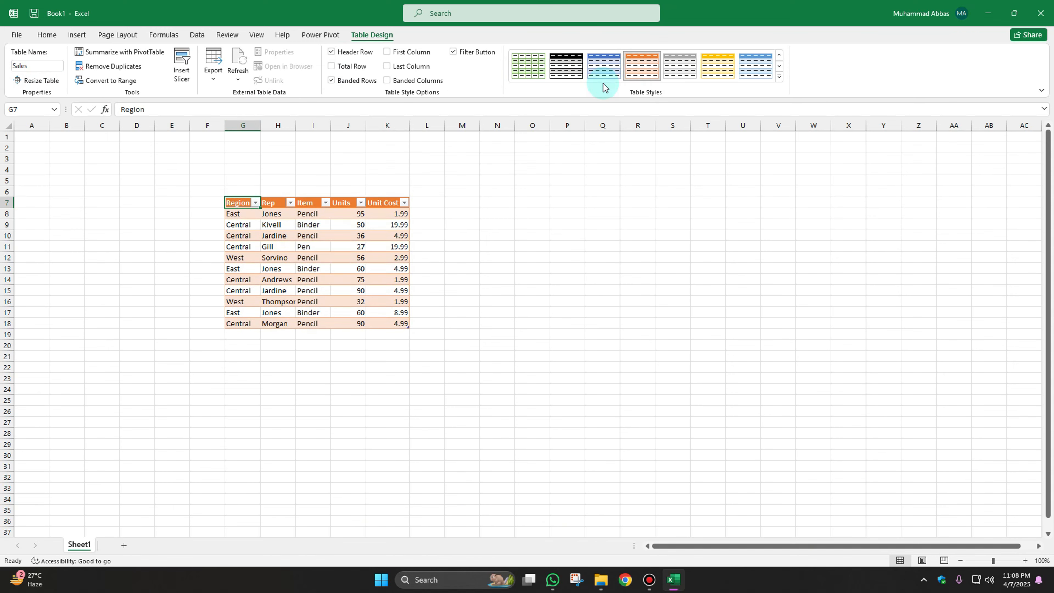
{"action": "left_click", "coordinate": [436, 212]}
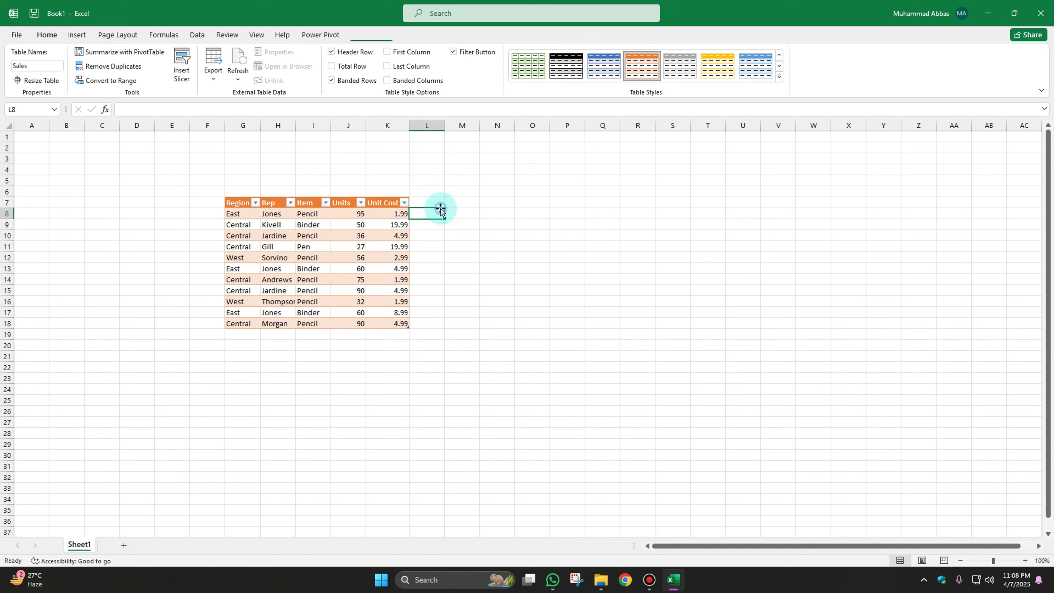
{"action": "left_click", "coordinate": [254, 355]}
{"action": "left_click", "coordinate": [243, 391]}
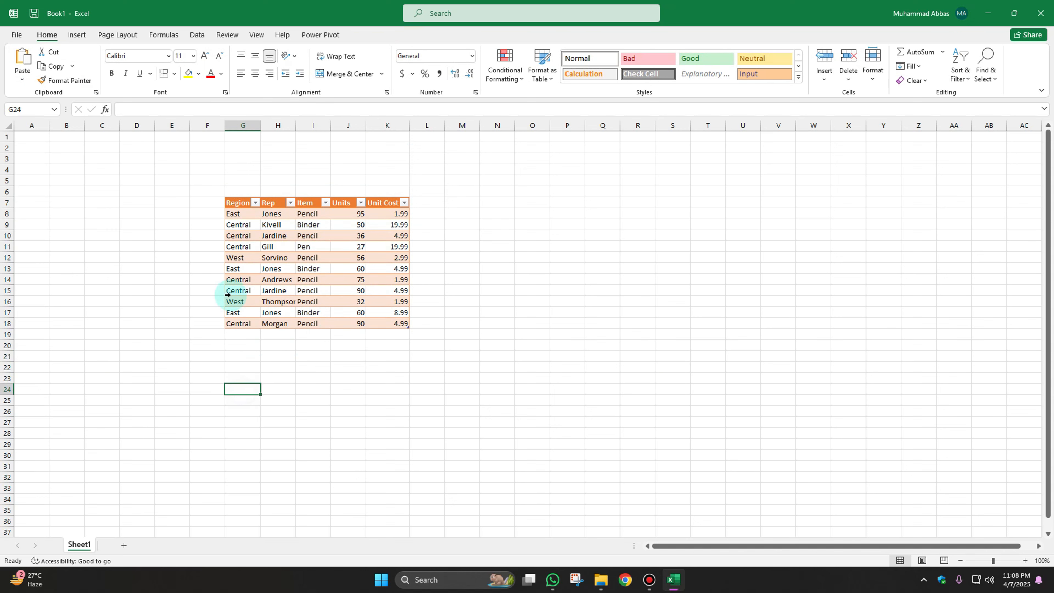
Insert a slicer for the Region field of the table.
{"action": "left_click", "coordinate": [241, 205]}
{"action": "left_click", "coordinate": [372, 35]}
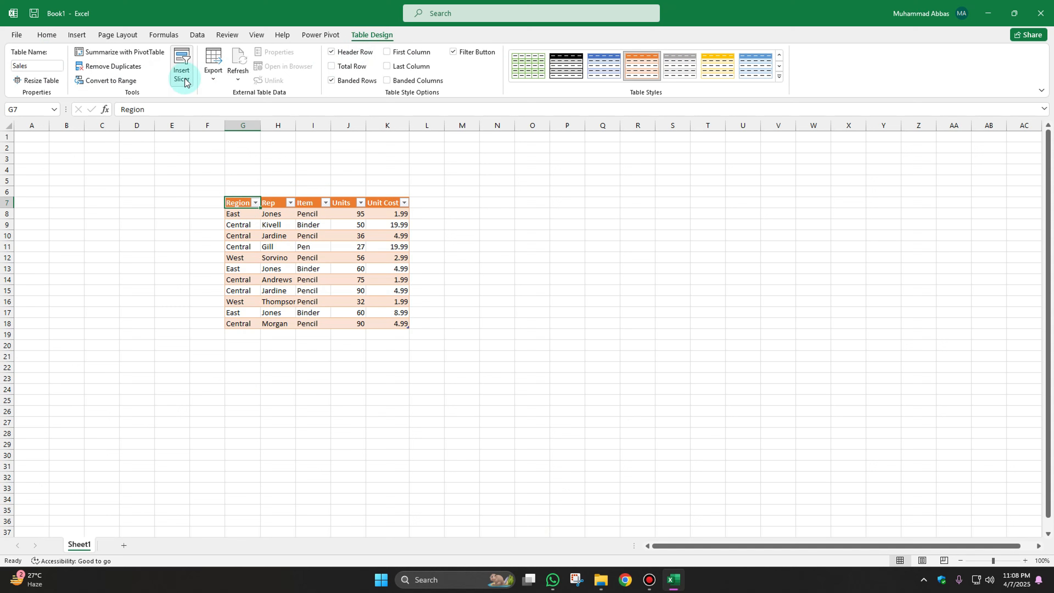
{"action": "left_click", "coordinate": [182, 65]}
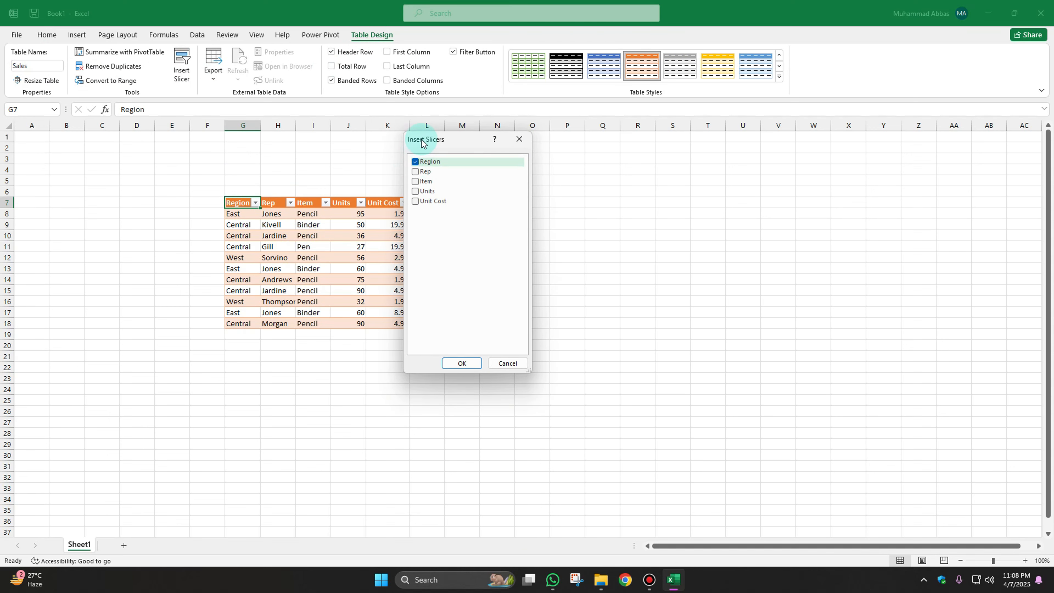
{"action": "left_click", "coordinate": [456, 364]}
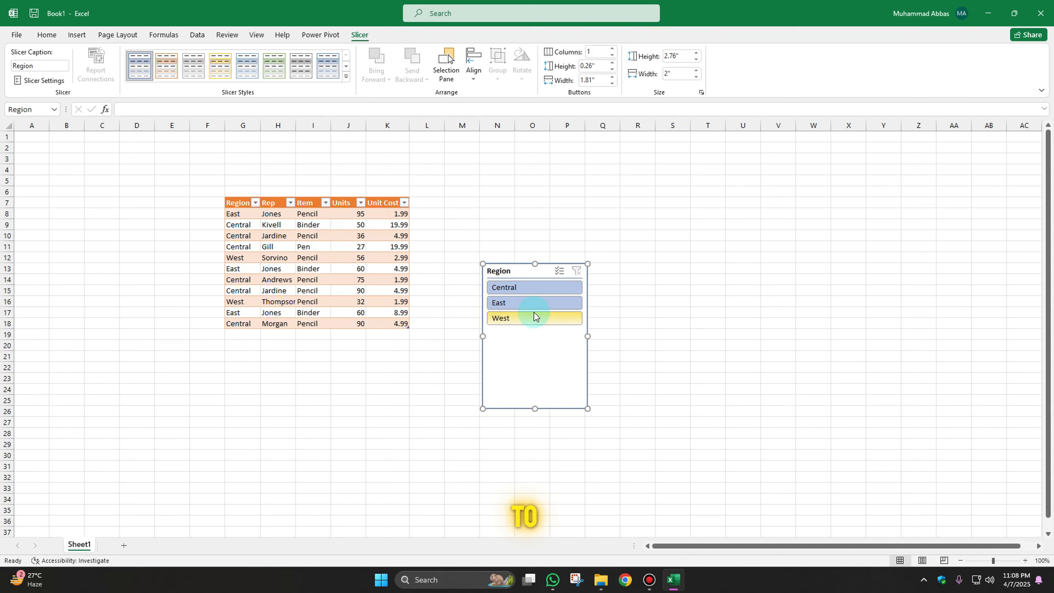
Set the slicer to 3 columns and resize it to about 4.75 by 0.78 inches.
{"action": "left_click", "coordinate": [613, 49]}
{"action": "left_click", "coordinate": [613, 48]}
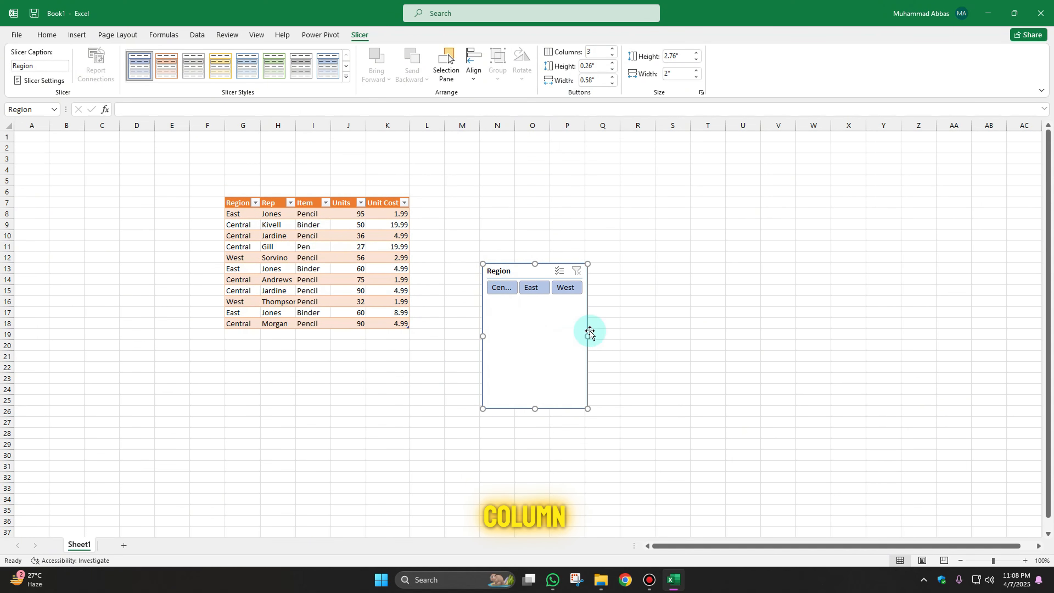
{"action": "left_click_drag", "start_coordinate": [588, 336], "coordinate": [734, 325]}
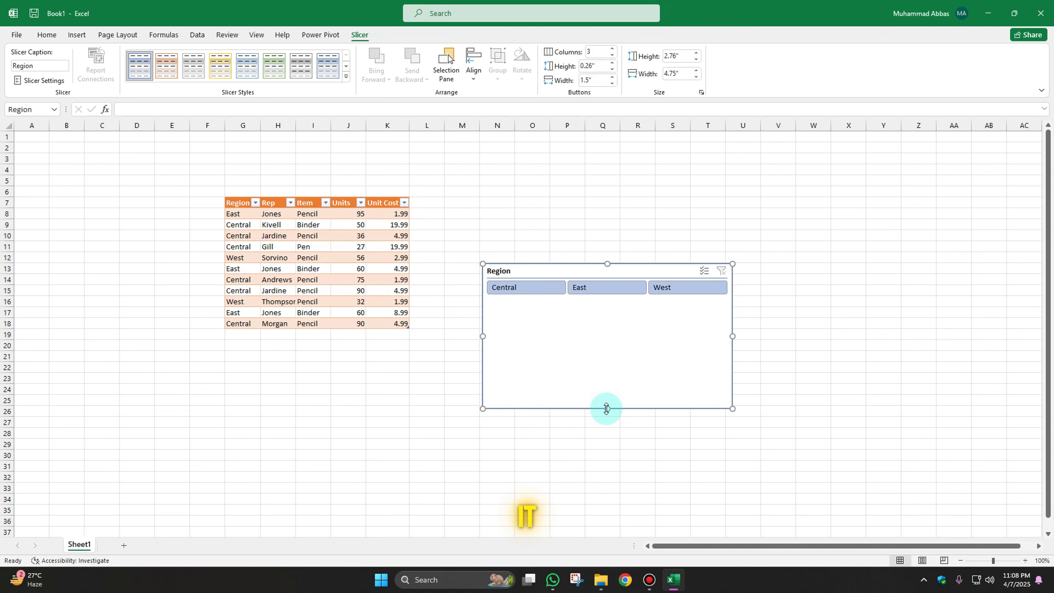
{"action": "left_click_drag", "start_coordinate": [610, 306], "coordinate": [610, 305]}
Move the slicer below the table and apply the Light Orange slicer style.
{"action": "left_click_drag", "start_coordinate": [560, 273], "coordinate": [305, 392]}
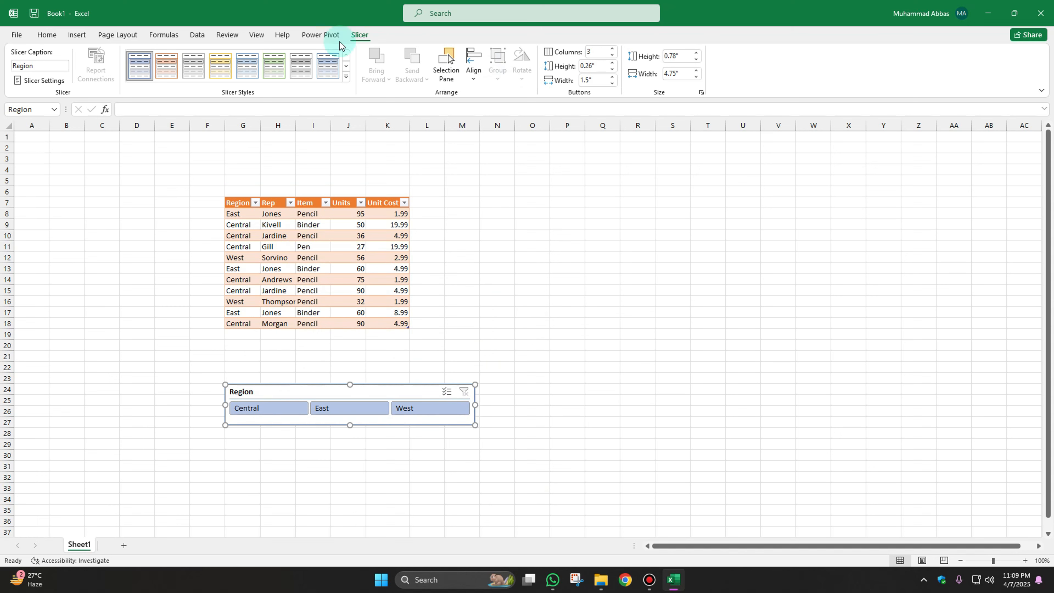
{"action": "left_click", "coordinate": [175, 67]}
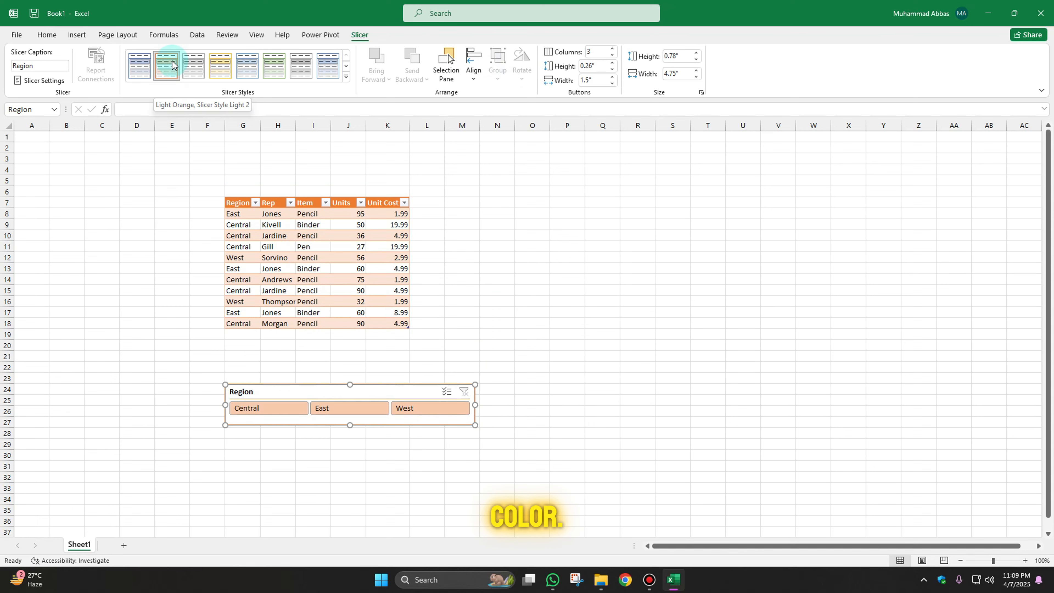
{"action": "left_click", "coordinate": [390, 339]}
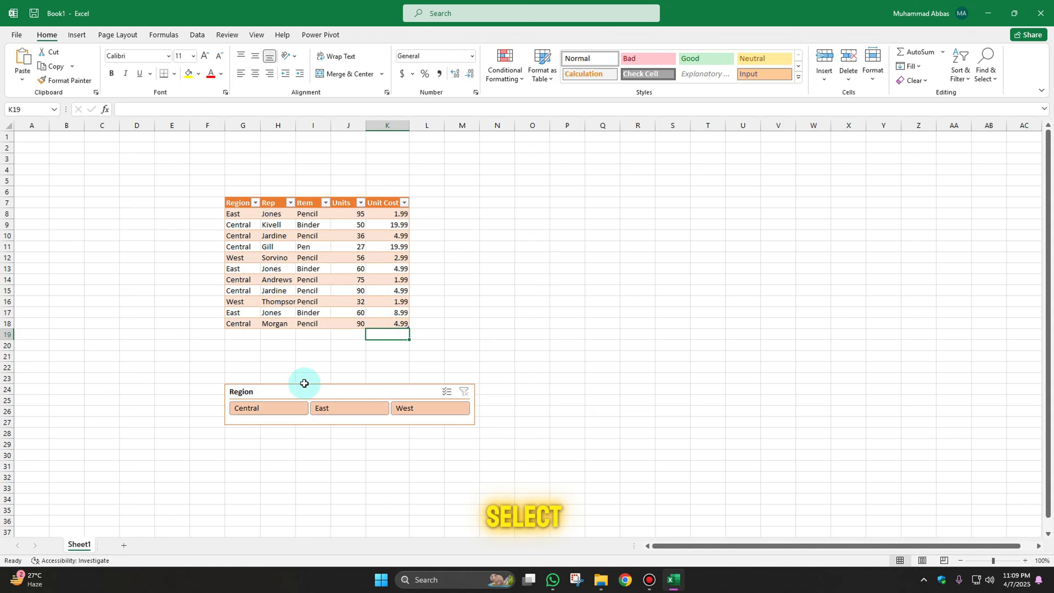
Filter the table to the Central region using the slicer.
{"action": "left_click", "coordinate": [284, 409]}
{"action": "left_click_drag", "start_coordinate": [244, 206], "coordinate": [390, 271]}
{"action": "left_click", "coordinate": [390, 271]}
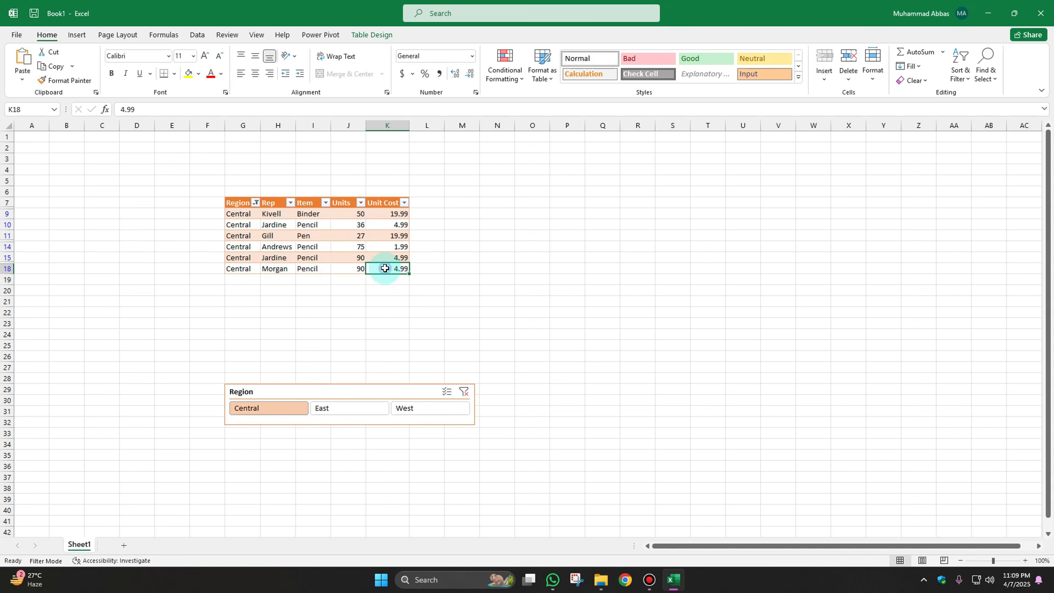
Switch the slicer filter to the East region.
{"action": "left_click", "coordinate": [330, 411]}
{"action": "left_click_drag", "start_coordinate": [236, 235], "coordinate": [381, 227]}
{"action": "left_click", "coordinate": [254, 224]}
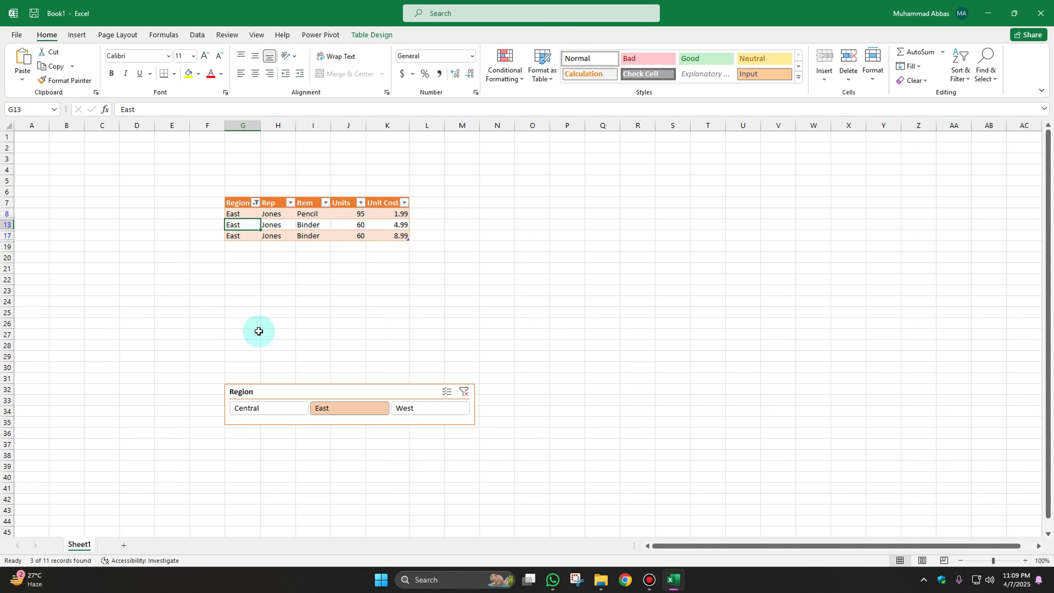
Clear the slicer filter and inspect the Units and Unit Cost cells of the first row.
{"action": "left_click", "coordinate": [463, 394]}
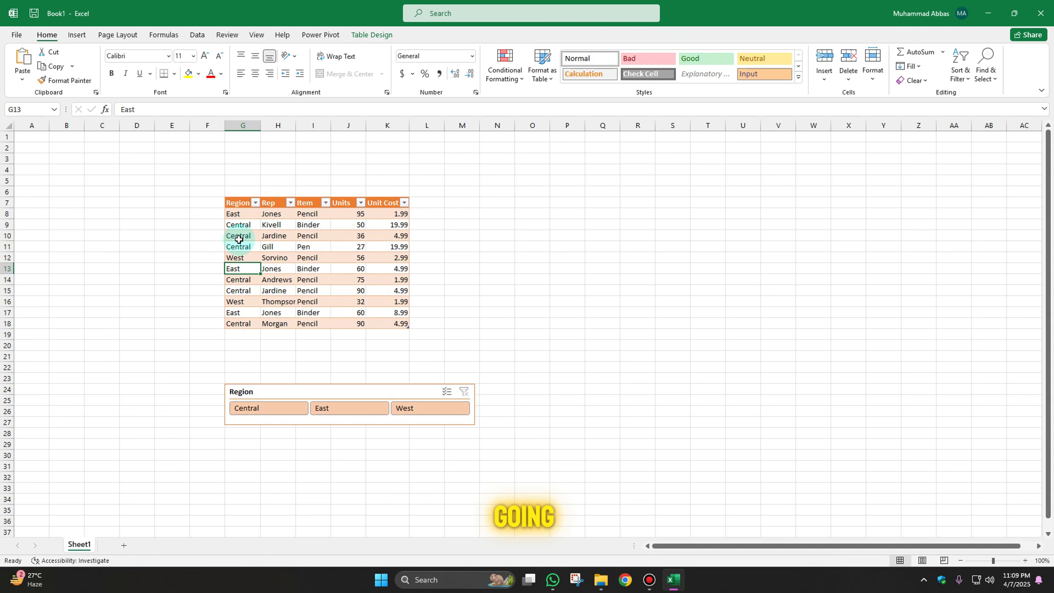
{"action": "left_click", "coordinate": [368, 216]}
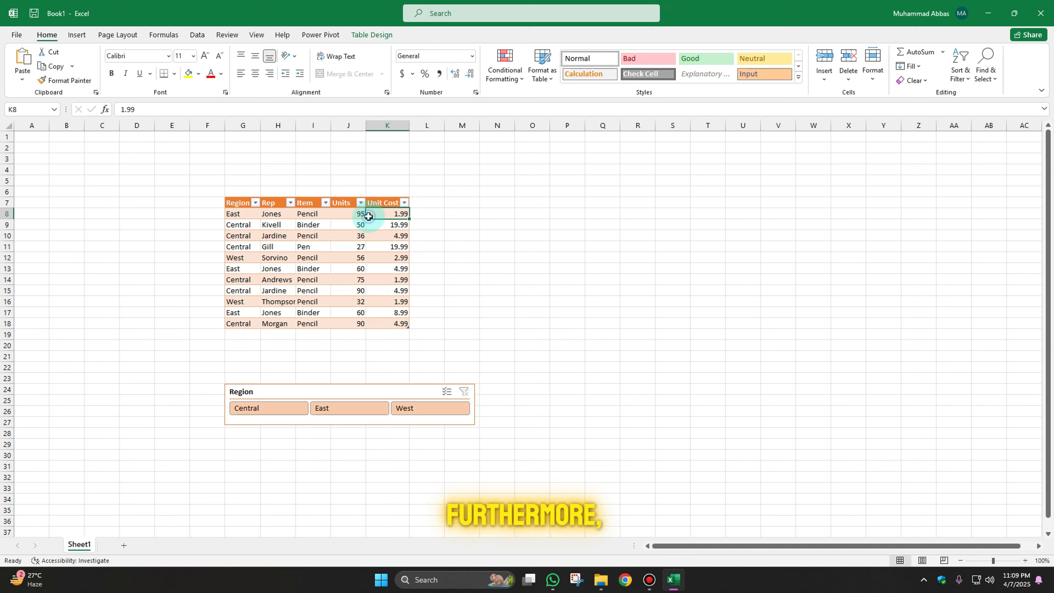
{"action": "left_click", "coordinate": [422, 211]}
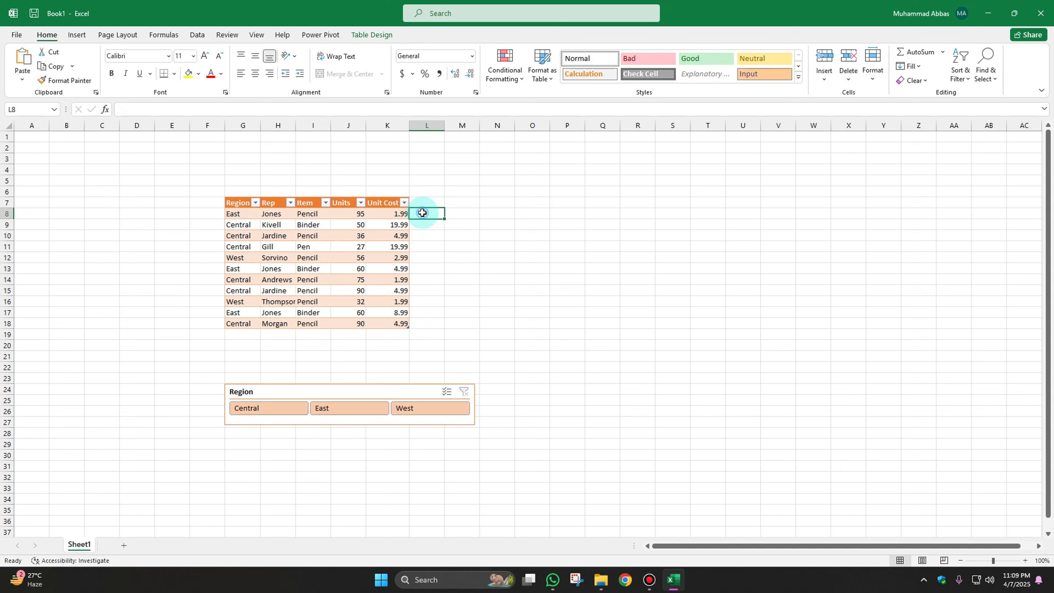
{"action": "left_click", "coordinate": [348, 214]}
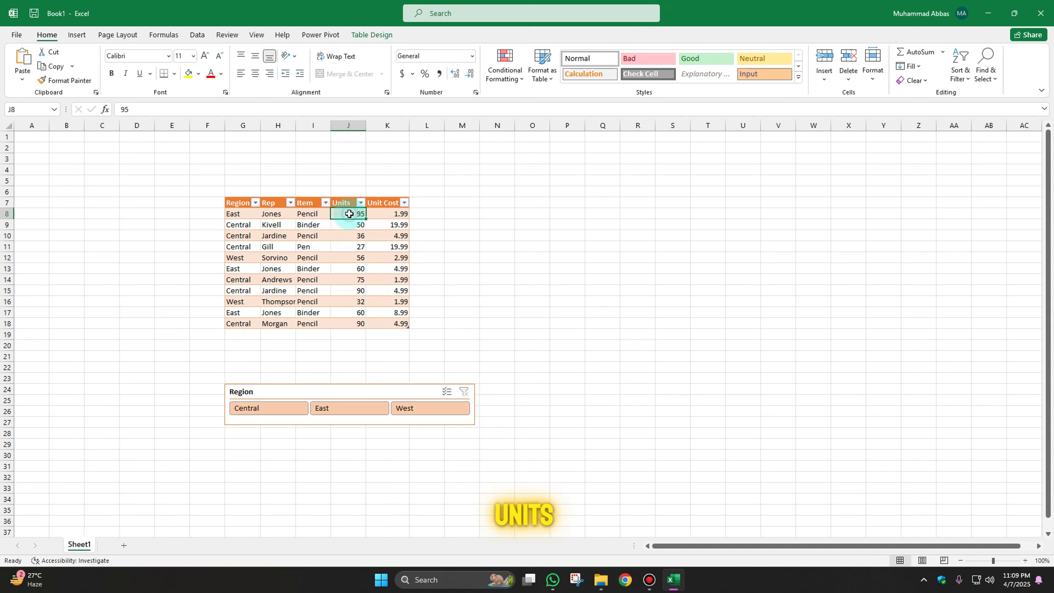
{"action": "left_click", "coordinate": [387, 214]}
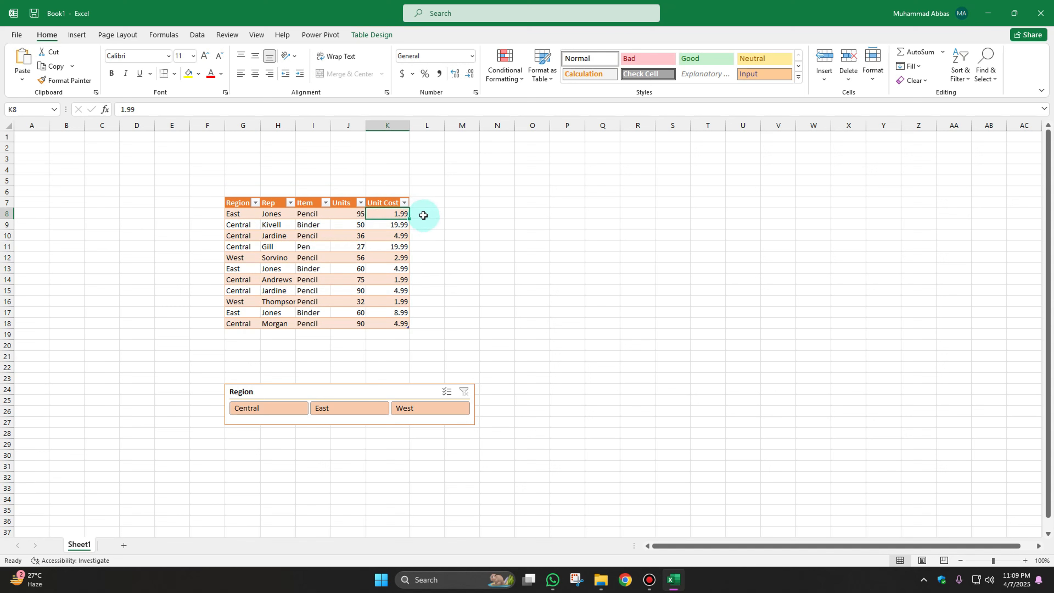
{"action": "left_click", "coordinate": [423, 215]}
{"action": "type", "text": "="}
{"action": "key", "text": "Left"}
{"action": "key", "text": "Left"}
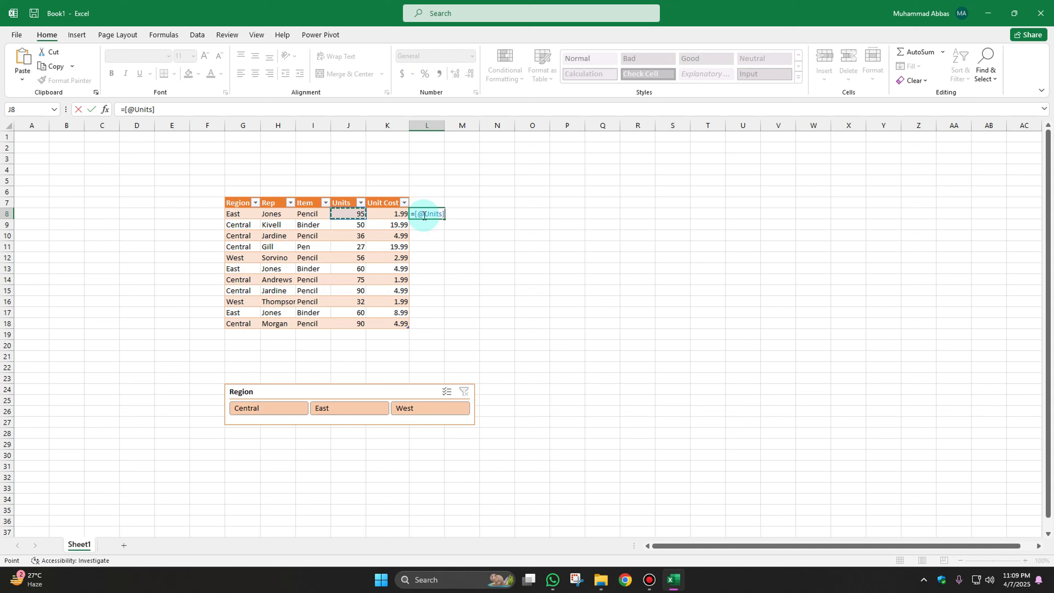
{"action": "type", "text": "*"}
{"action": "key", "text": "Left"}
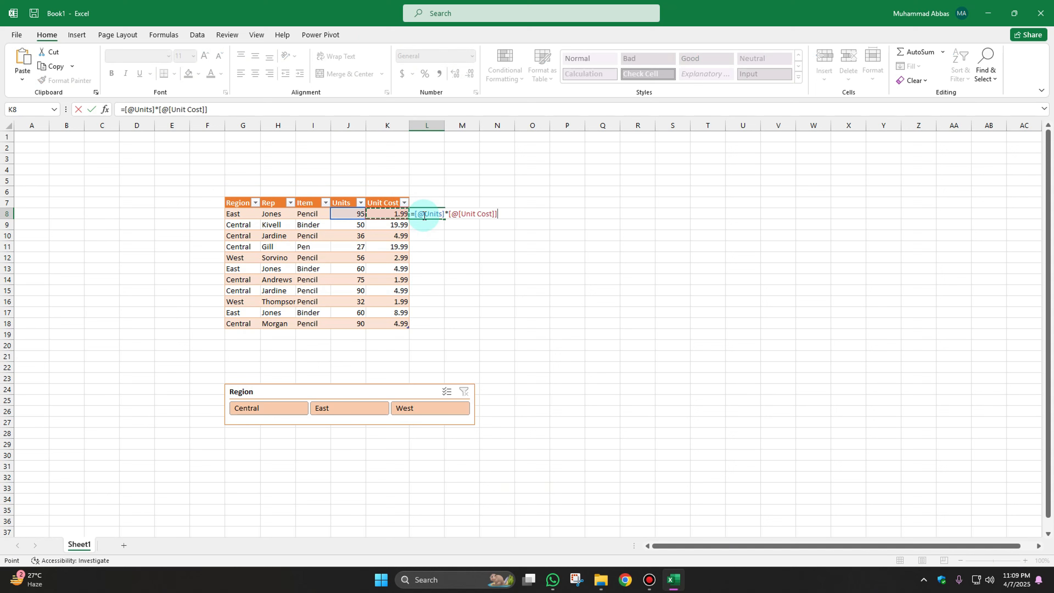
{"action": "key", "text": "Return"}
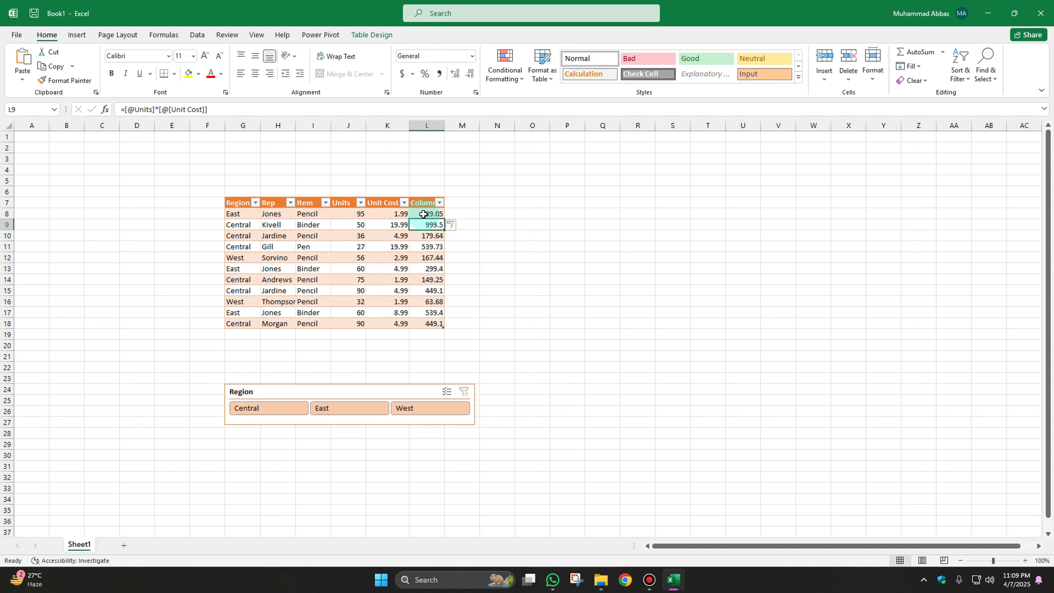
Rename the new calculated column's header to Total.
{"action": "left_click", "coordinate": [423, 214]}
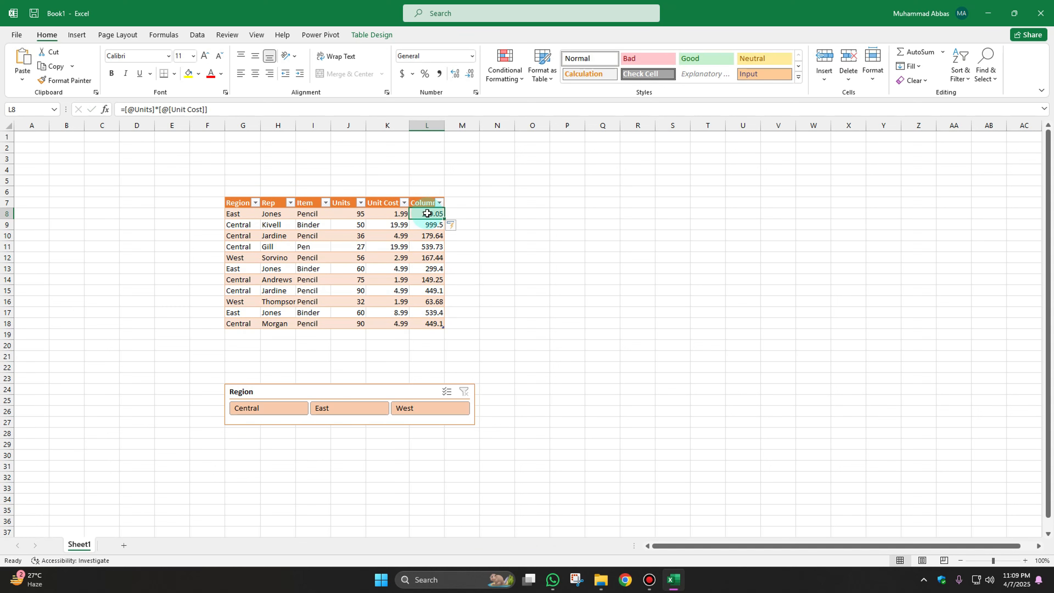
{"action": "left_click_drag", "start_coordinate": [427, 214], "coordinate": [428, 325]}
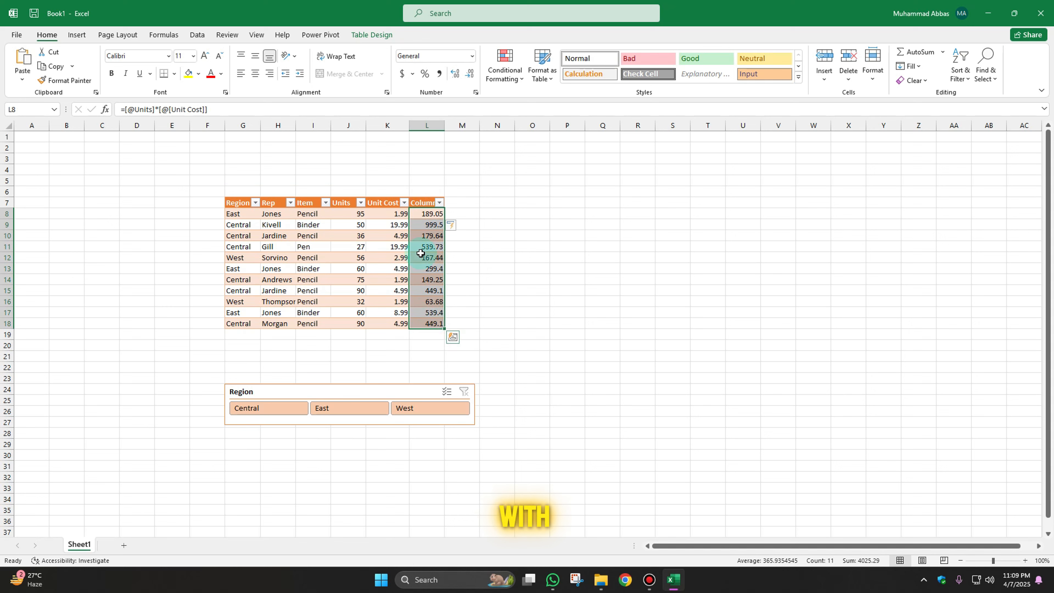
{"action": "left_click", "coordinate": [428, 204]}
{"action": "type", "text": "T"}
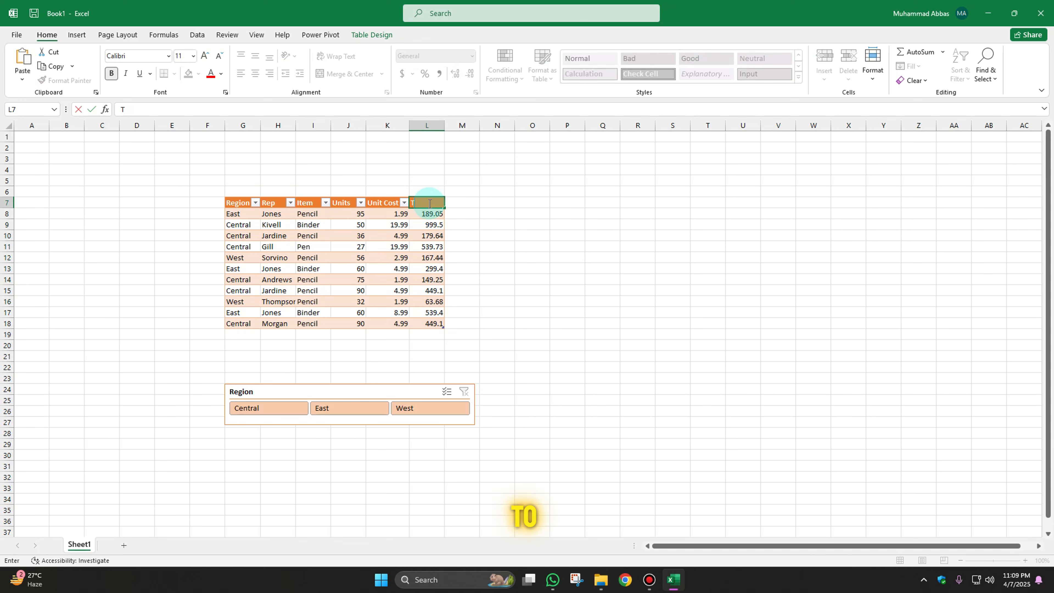
{"action": "type", "text": "ota"}
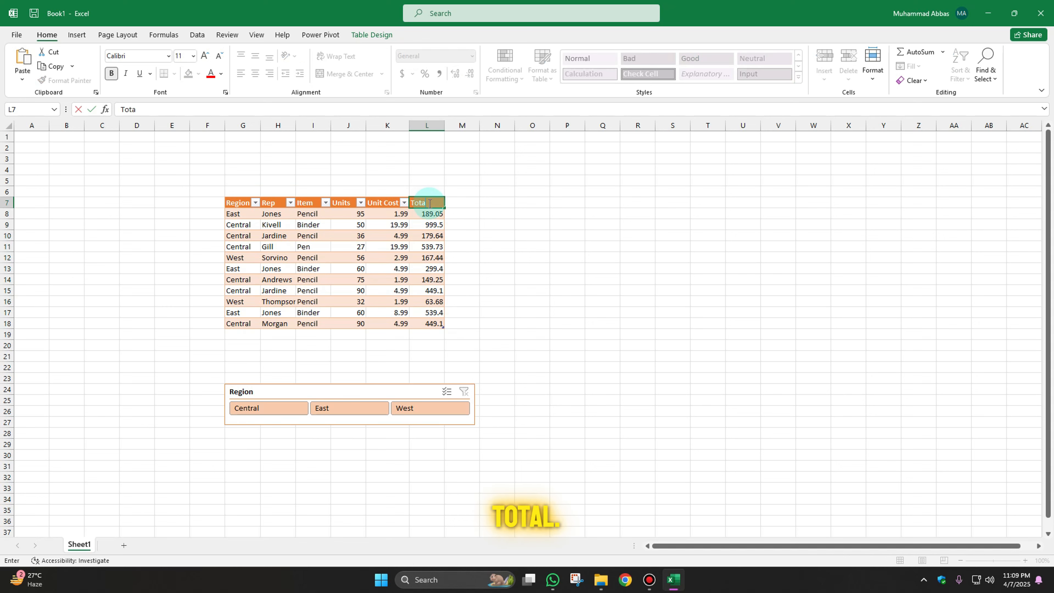
{"action": "type", "text": "l"}
{"action": "key", "text": "Return"}
Start a new table row below the data by entering East as the Region and Jones as the Rep.
{"action": "left_click", "coordinate": [248, 335]}
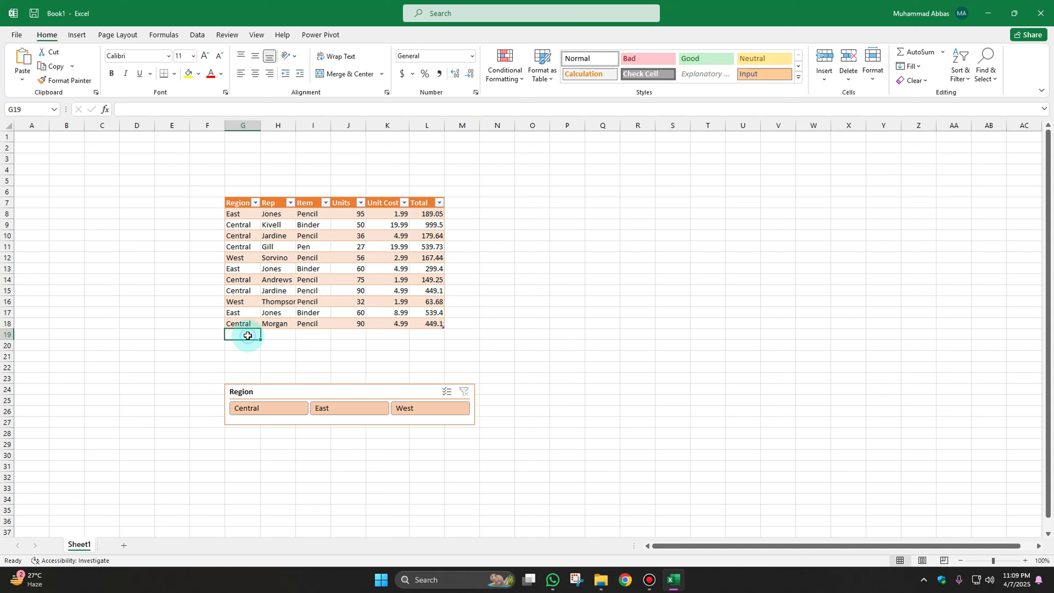
{"action": "type", "text": "East"}
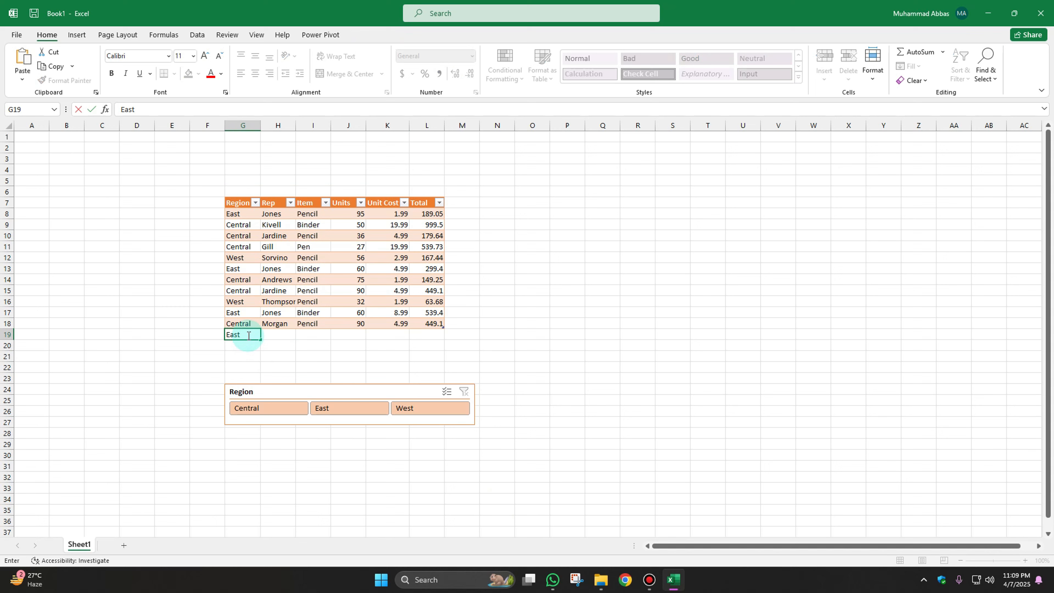
{"action": "key", "text": "Return"}
{"action": "key", "text": "Up"}
{"action": "key", "text": "Right"}
{"action": "key", "text": "Right"}
{"action": "key", "text": "Right"}
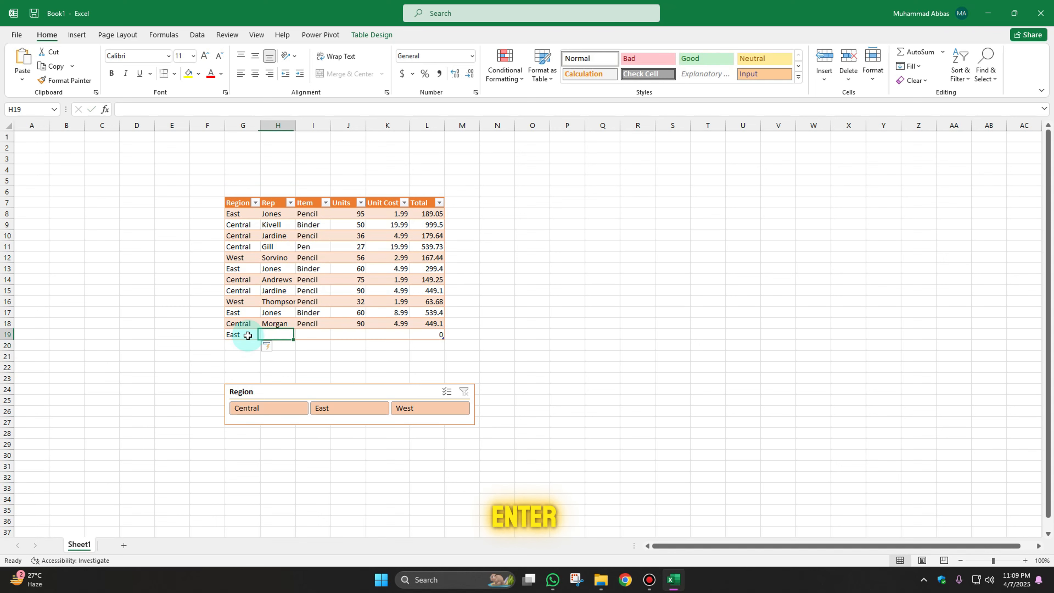
{"action": "key", "text": "Right"}
{"action": "key", "text": "Right"}
{"action": "key", "text": "Left"}
{"action": "key", "text": "Left"}
{"action": "key", "text": "Left"}
{"action": "key", "text": "Left"}
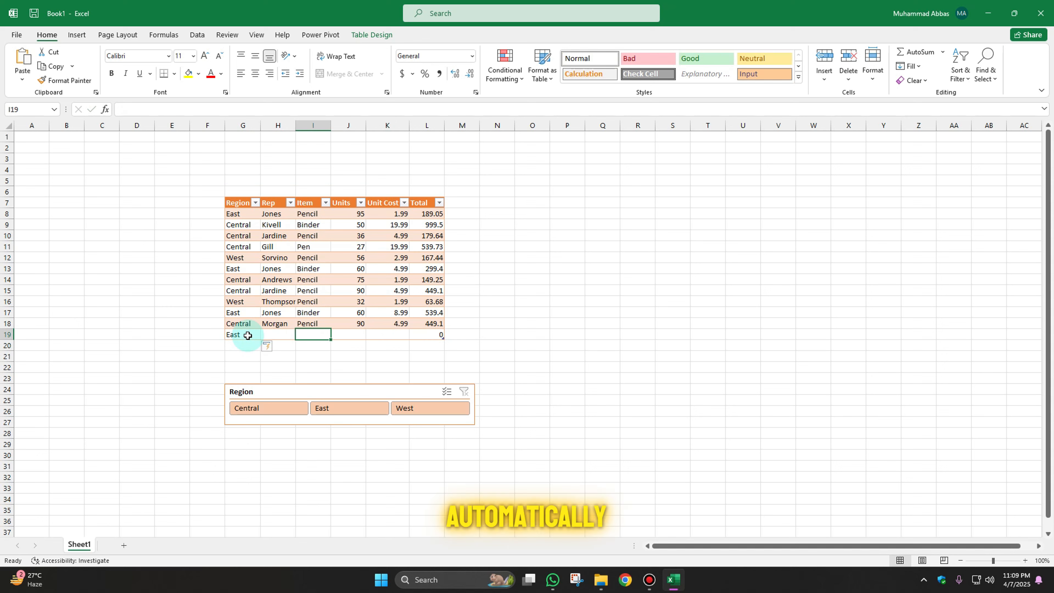
{"action": "type", "text": "Jones"}
{"action": "key", "text": "Return"}
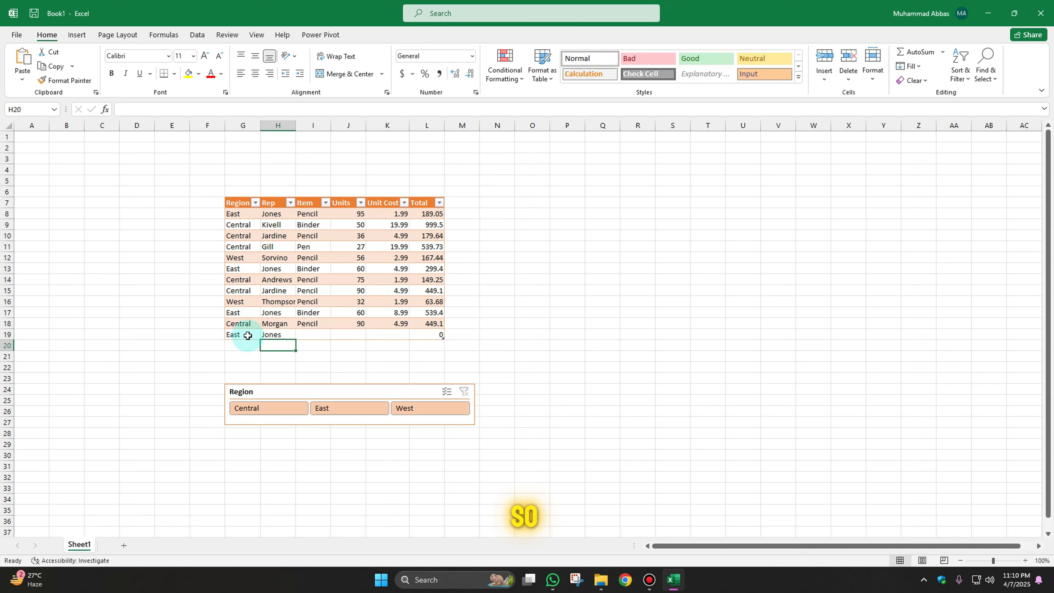
Complete the new row with item Binder, 5 units and a unit cost of 5.
{"action": "key", "text": "Up"}
{"action": "key", "text": "Right"}
{"action": "key", "text": "Right"}
{"action": "key", "text": "Left"}
{"action": "key", "text": "Left"}
{"action": "key", "text": "Right"}
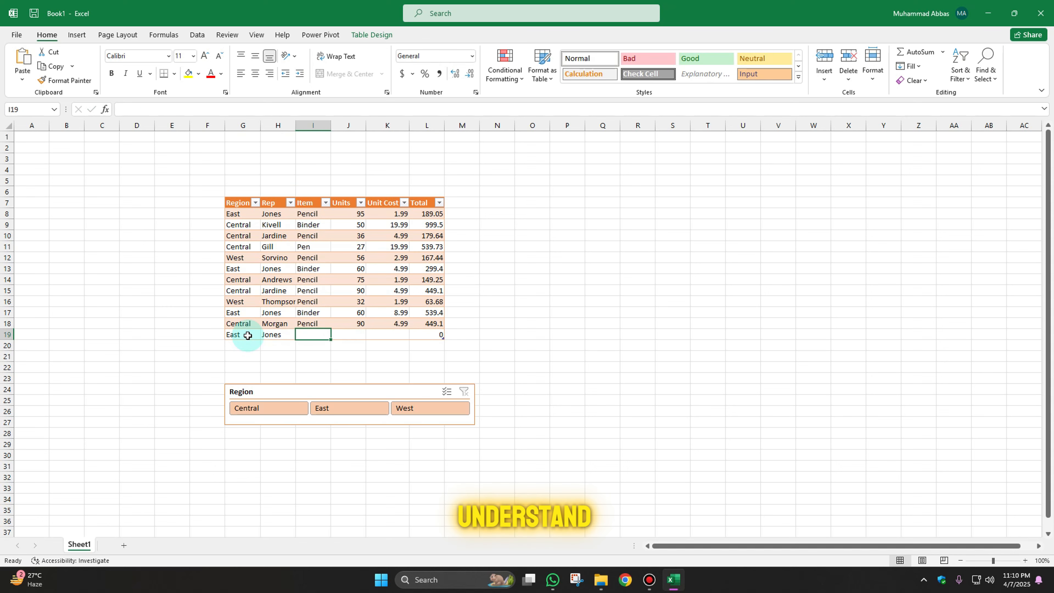
{"action": "type", "text": "bl"}
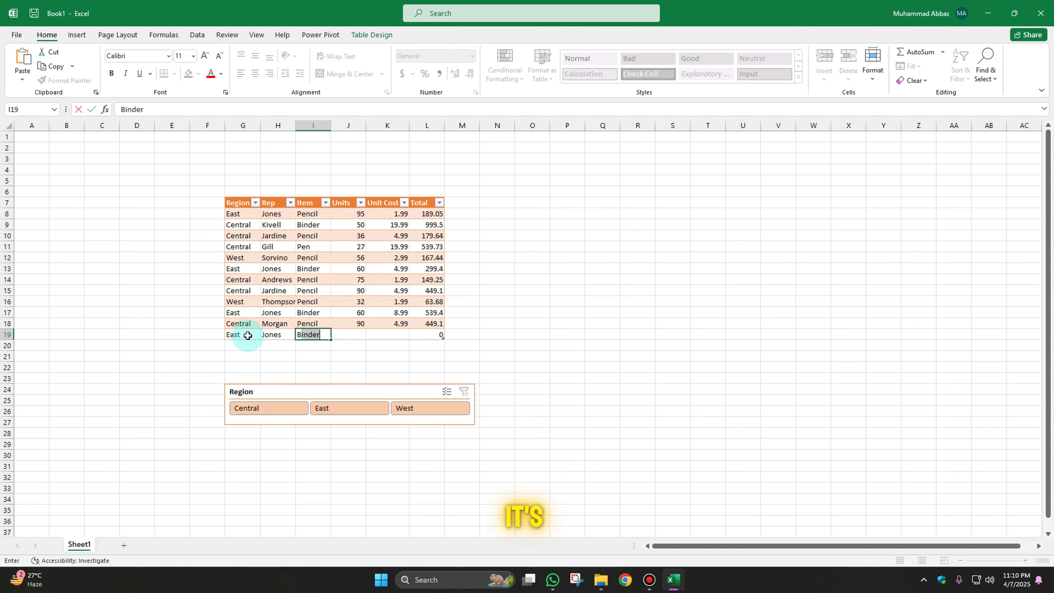
{"action": "key", "text": "Tab"}
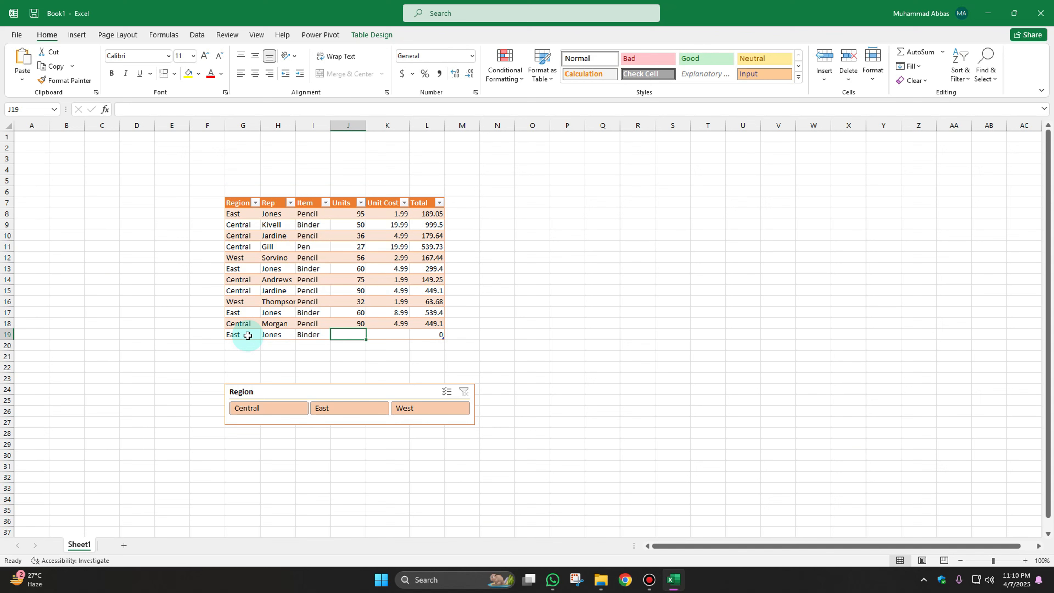
{"action": "type", "text": "5"}
{"action": "key", "text": "Return"}
{"action": "key", "text": "Left"}
{"action": "key", "text": "Right"}
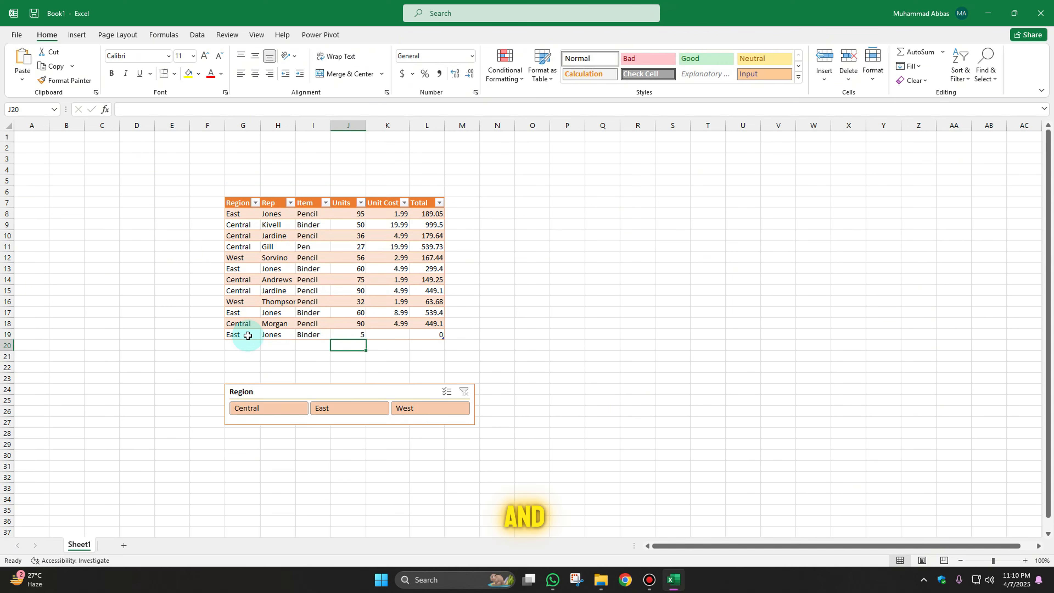
{"action": "key", "text": "Up"}
{"action": "key", "text": "Right"}
{"action": "type", "text": "5"}
{"action": "key", "text": "Return"}
{"action": "key", "text": "Up"}
{"action": "key", "text": "Right"}
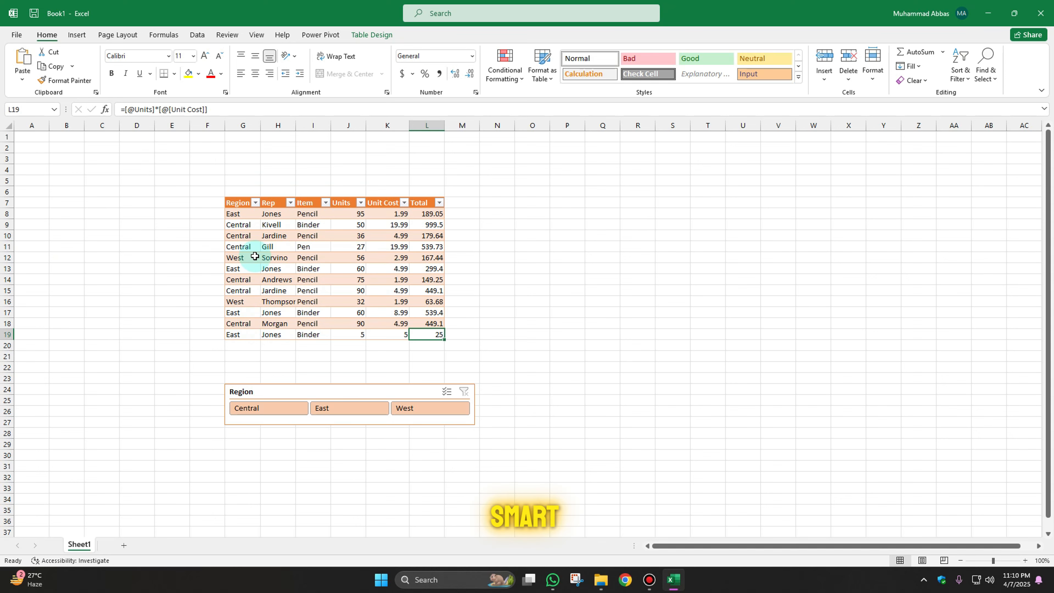
Turn on the Total Row for the Sales table.
{"action": "left_click", "coordinate": [245, 203]}
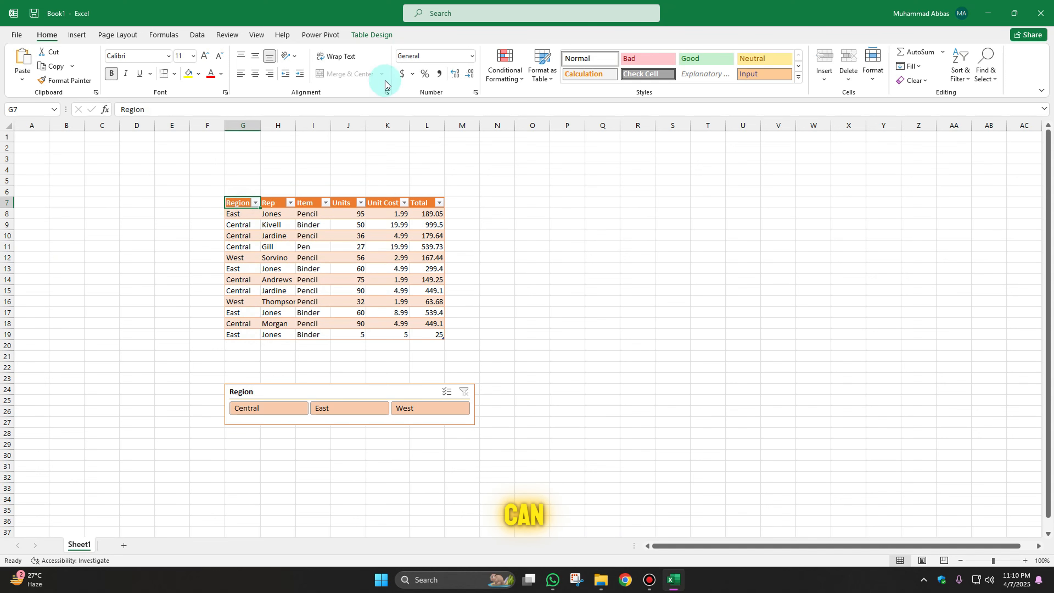
{"action": "left_click", "coordinate": [368, 36]}
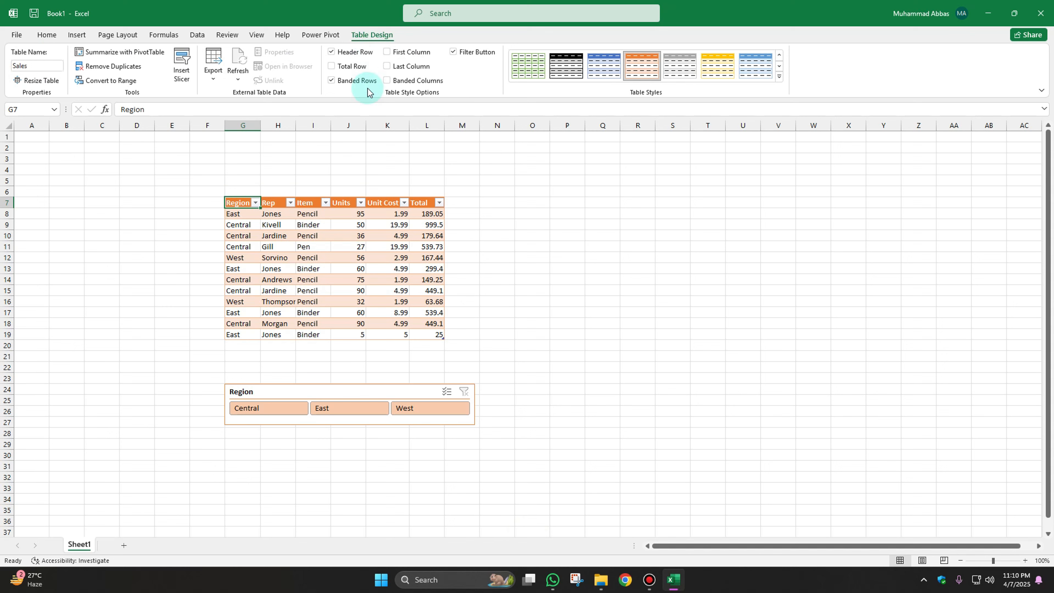
{"action": "left_click", "coordinate": [355, 71]}
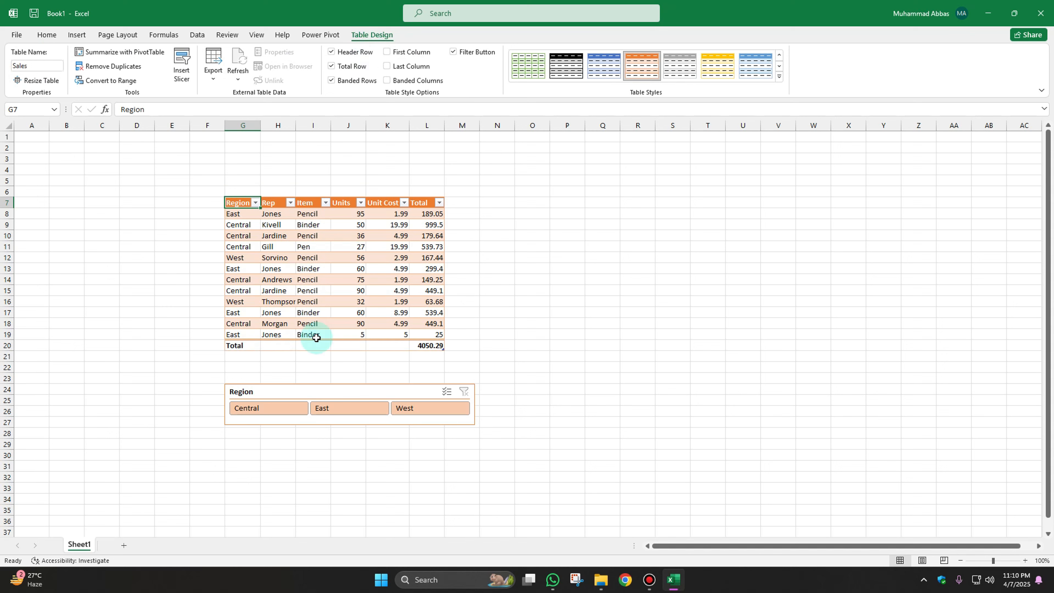
Select the Total column's values to compare their sum with the total row figure.
{"action": "left_click", "coordinate": [426, 345]}
{"action": "left_click_drag", "start_coordinate": [428, 214], "coordinate": [432, 335]}
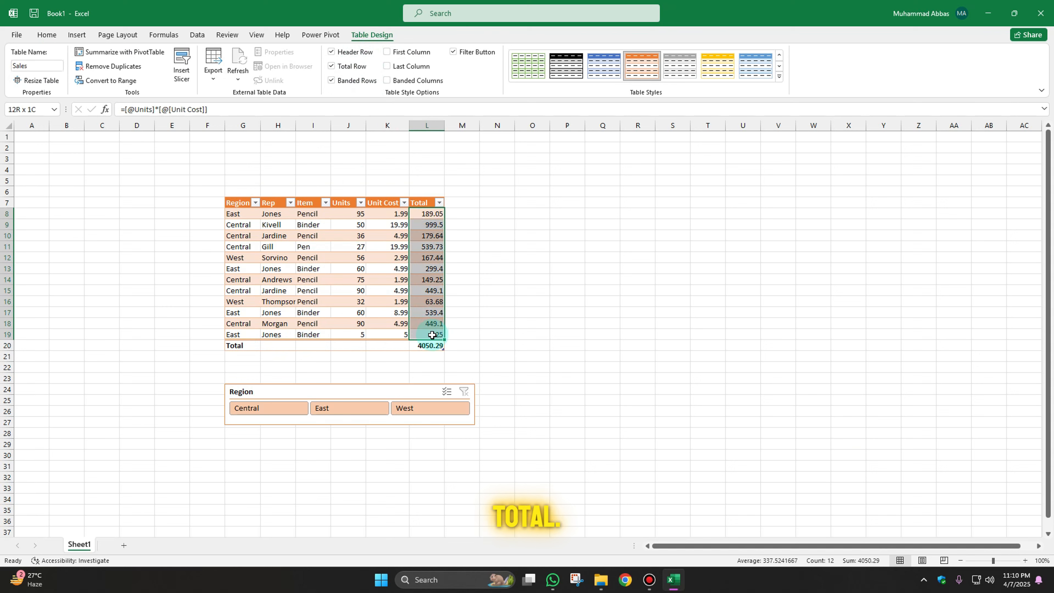
{"action": "left_click", "coordinate": [468, 202]}
{"action": "left_click_drag", "start_coordinate": [243, 214], "coordinate": [243, 335]}
{"action": "left_click_drag", "start_coordinate": [431, 213], "coordinate": [432, 335]}
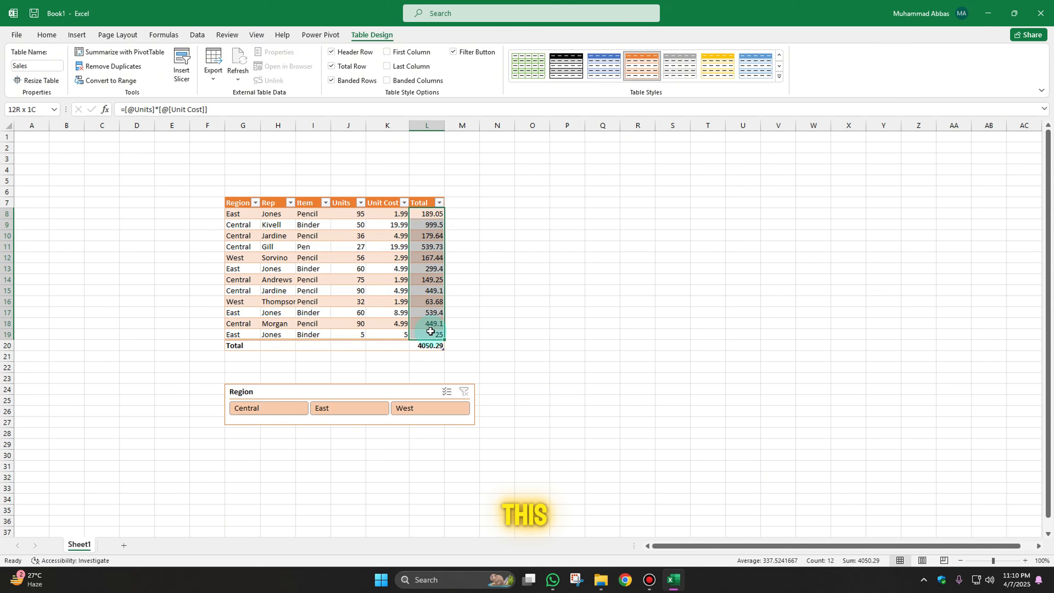
{"action": "left_click", "coordinate": [421, 204]}
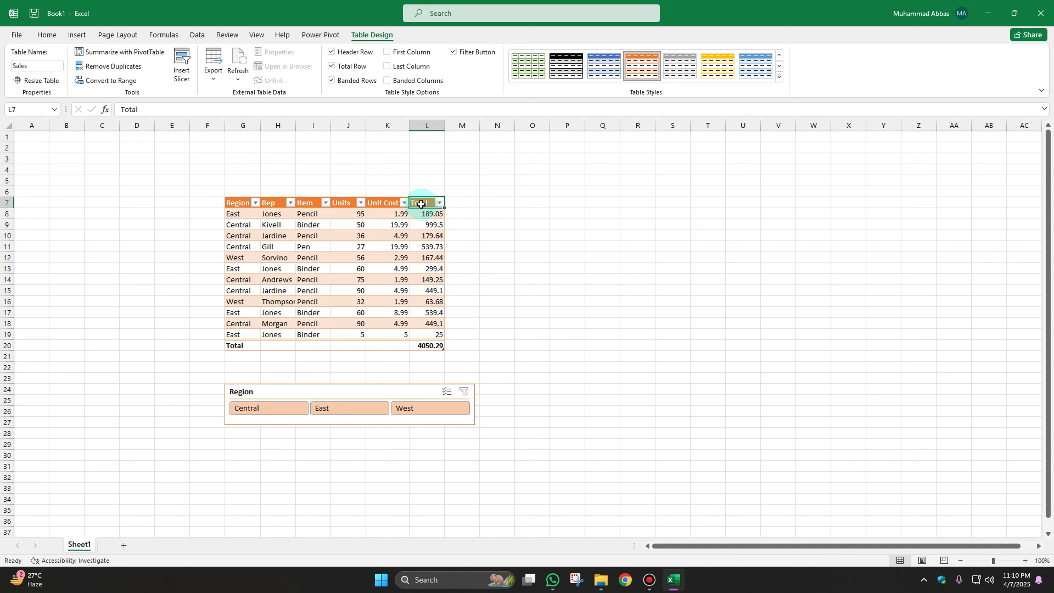
Enable the First Column and Last Column table style options, briefly previewing Banded Columns.
{"action": "left_click", "coordinate": [46, 35]}
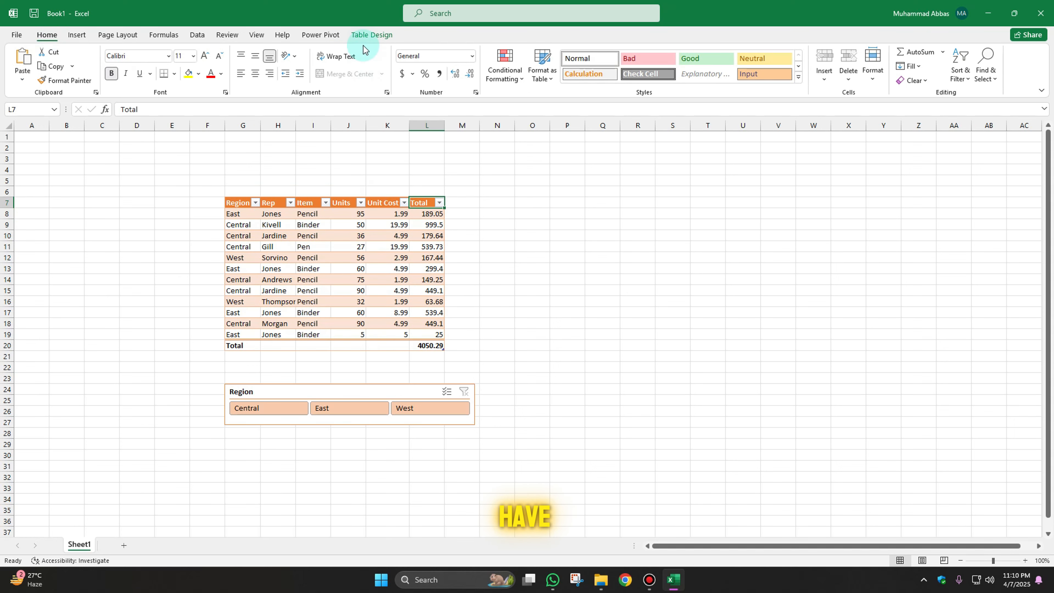
{"action": "left_click", "coordinate": [365, 35]}
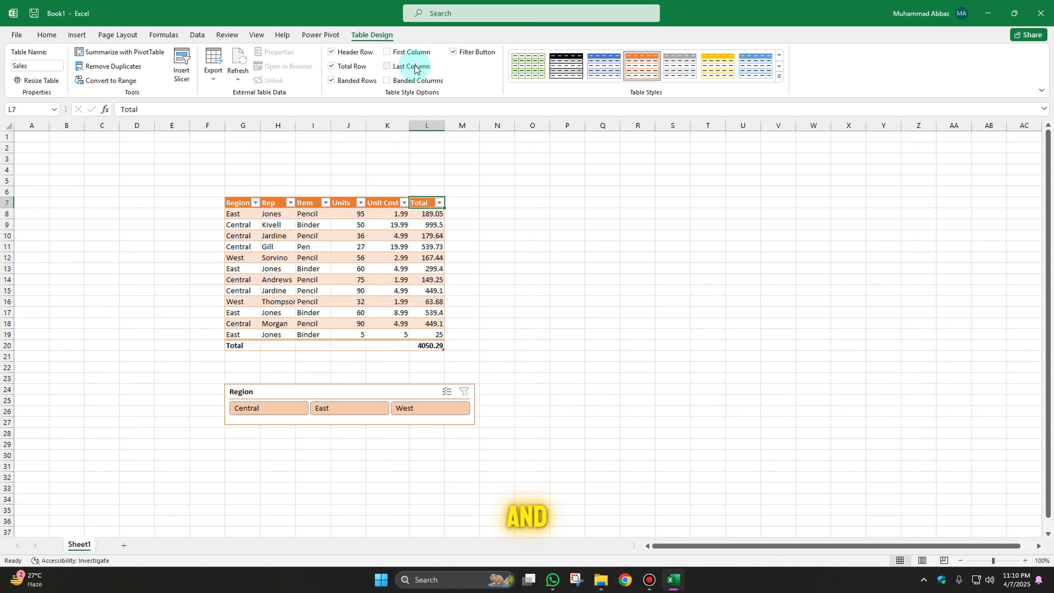
{"action": "left_click", "coordinate": [410, 52]}
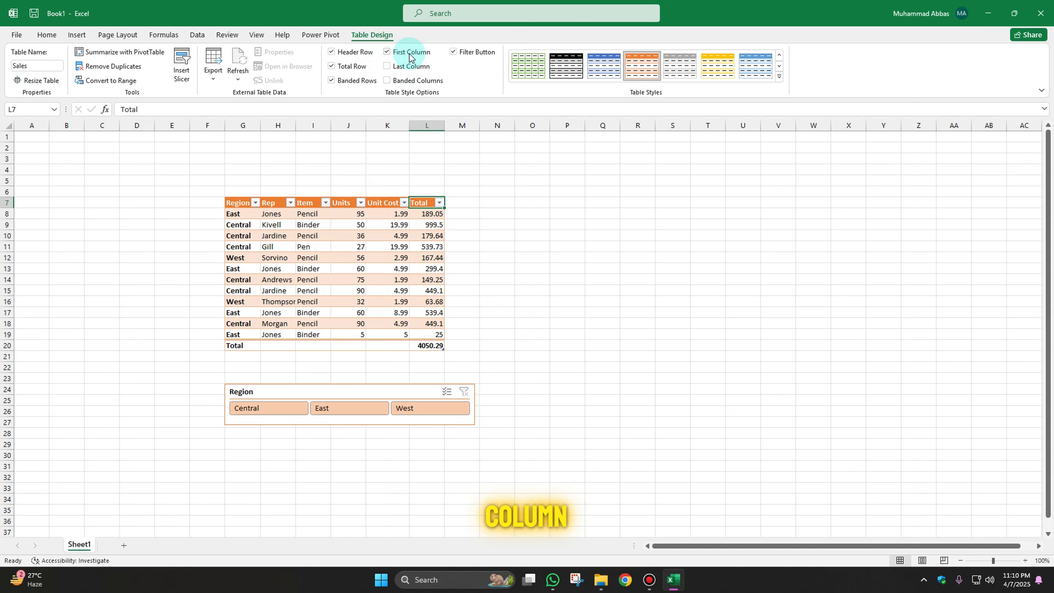
{"action": "left_click", "coordinate": [412, 68]}
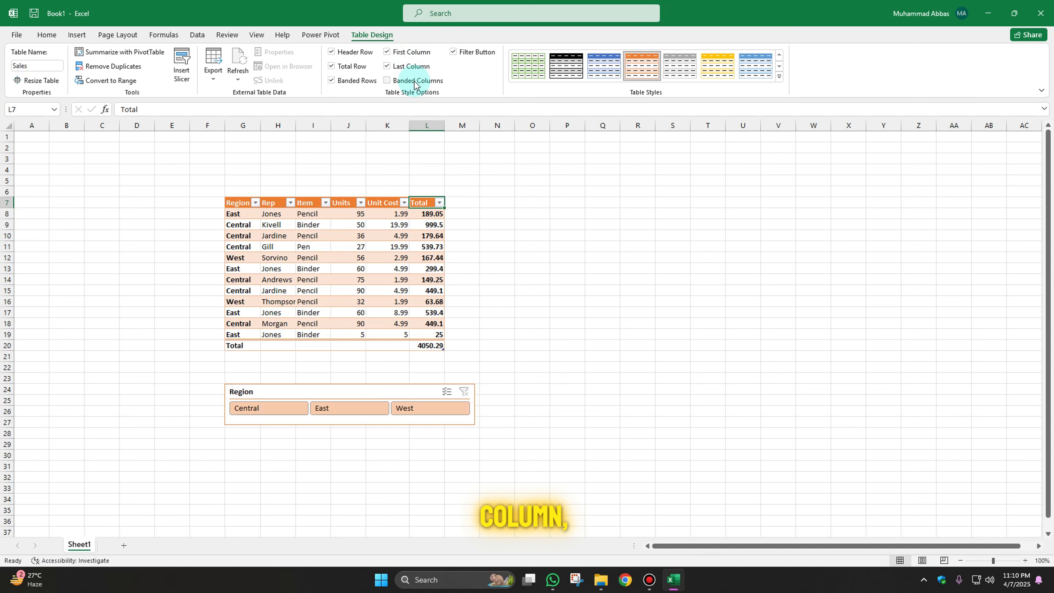
{"action": "left_click", "coordinate": [415, 81]}
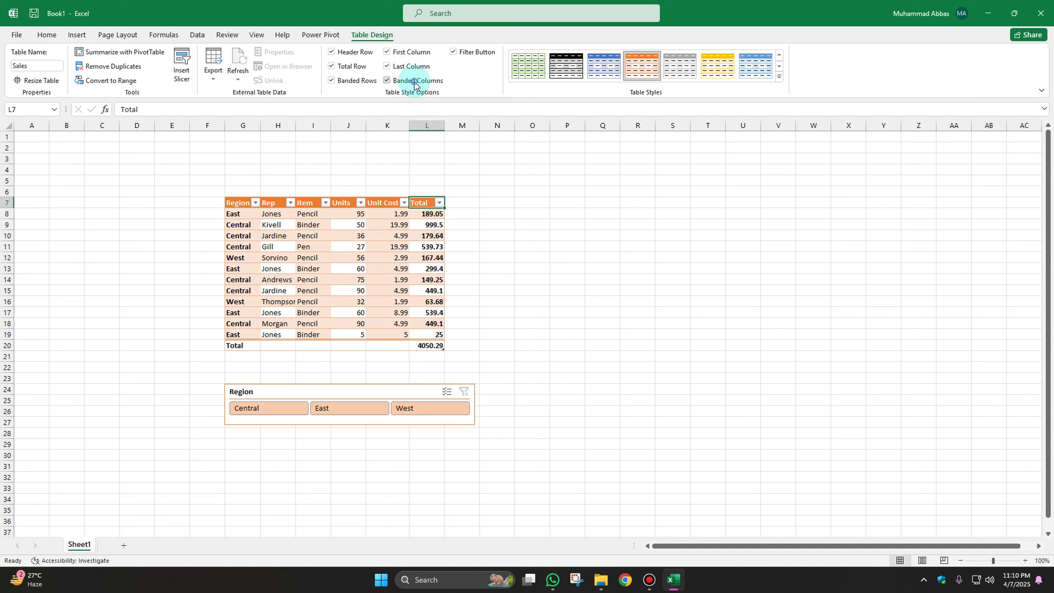
{"action": "left_click", "coordinate": [415, 82]}
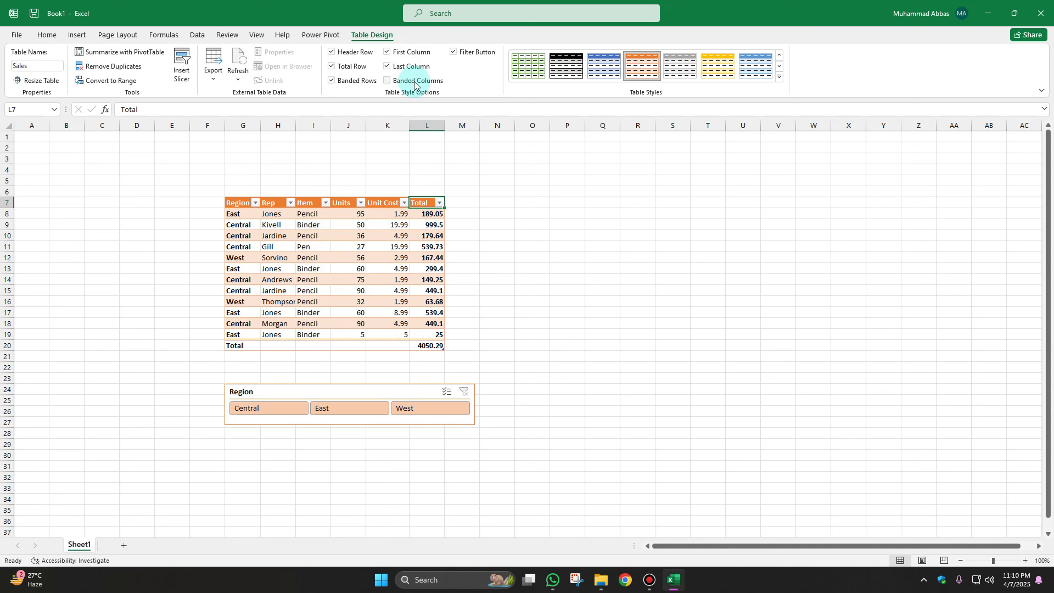